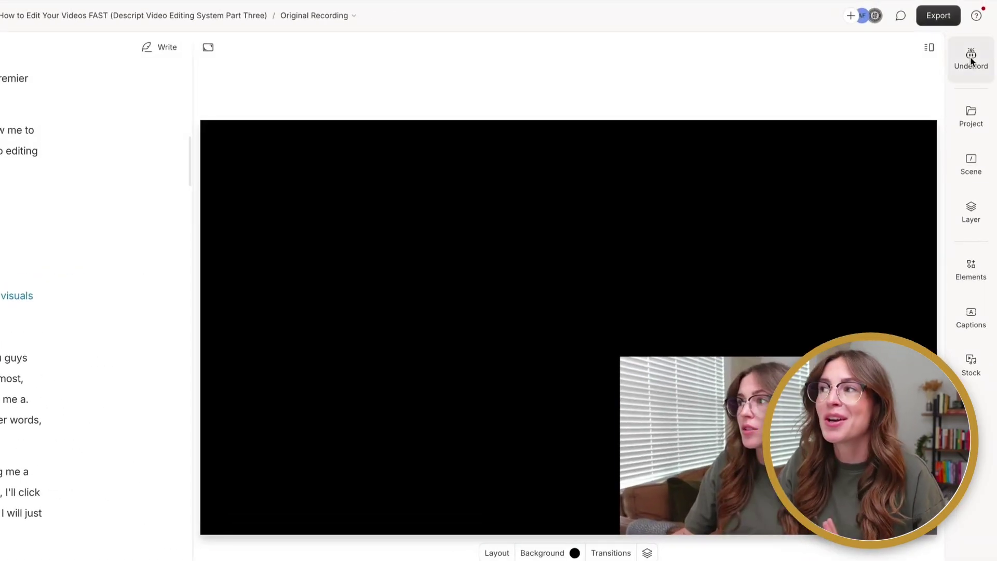
Step: Open the Underlord AI tools and review the "Sound good" options for a rough-draft edit
left_click(971, 59)
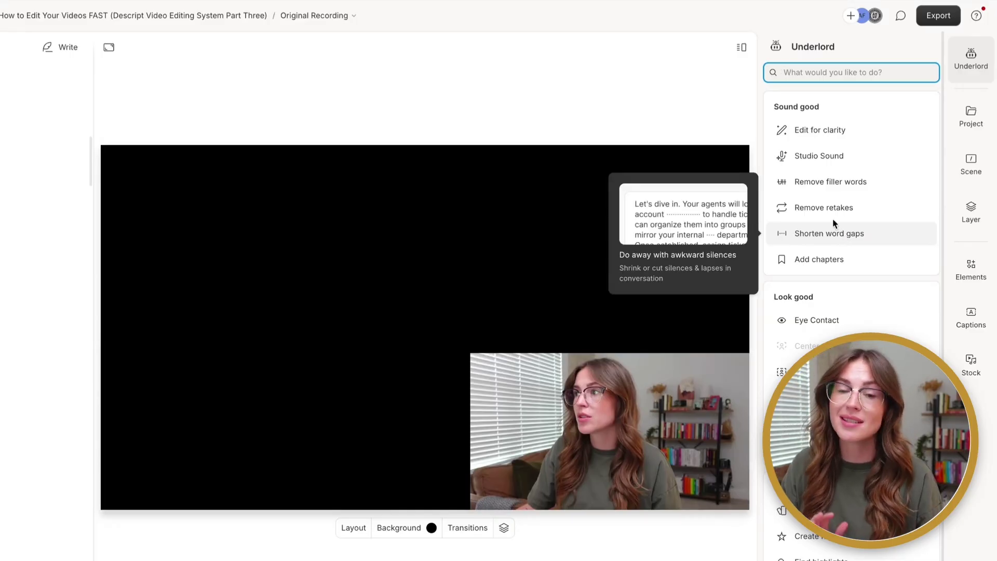
mouse_move(720, 106)
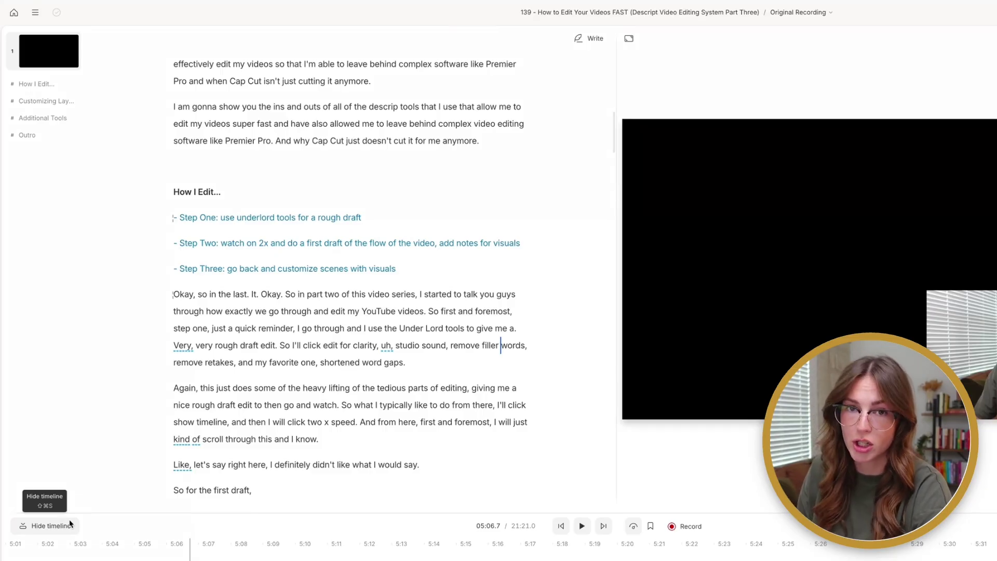
Step: Try deleting "Do what works best for you. I" from the transcript, undo that, and strike the words through instead
scroll(458, 447, "down", 3)
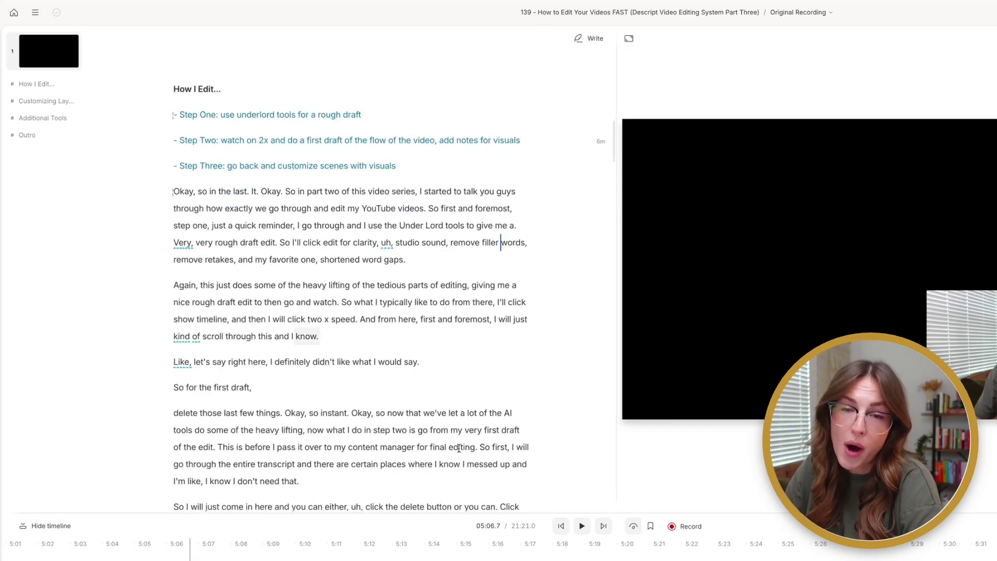
scroll(459, 447, "down", 6)
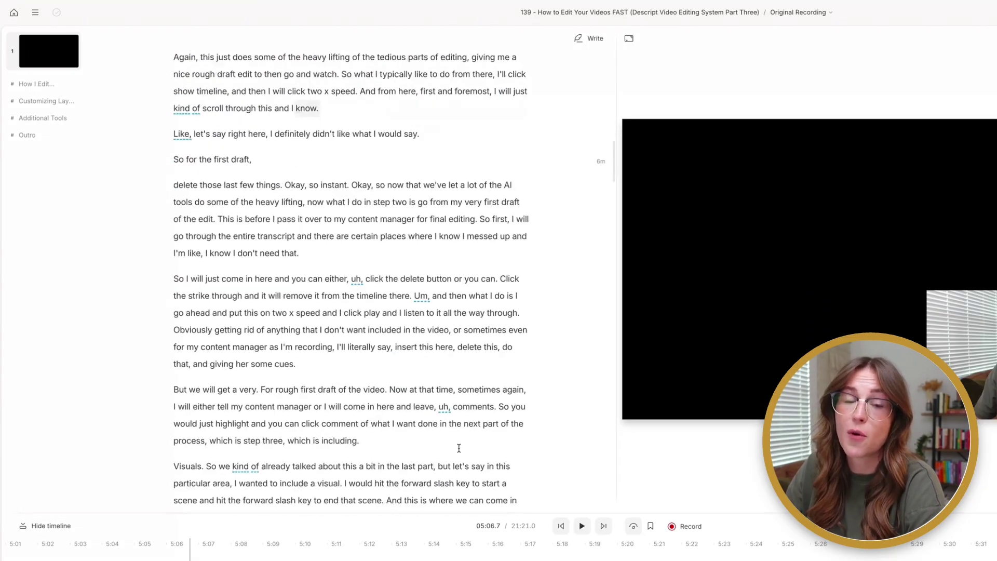
scroll(458, 447, "down", 4)
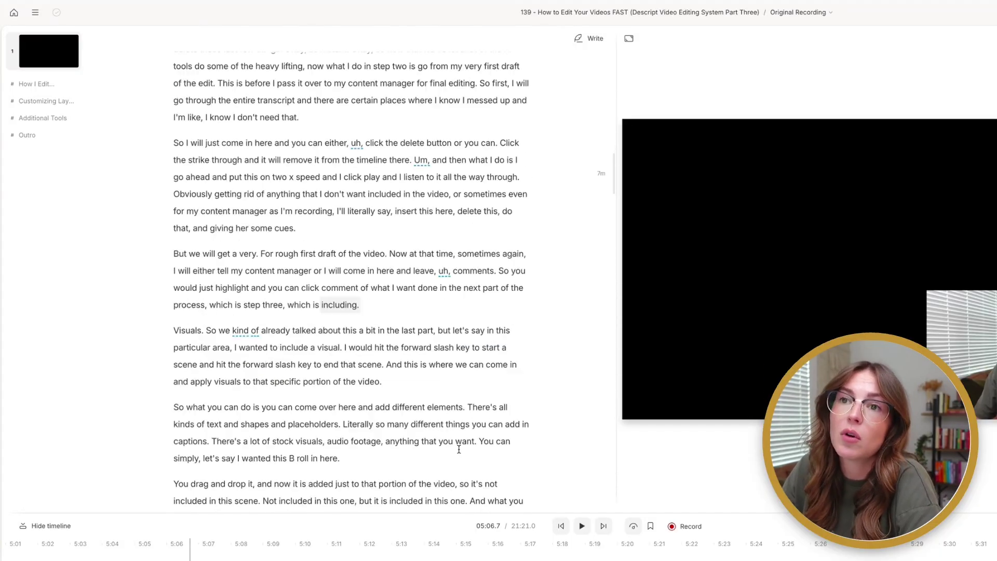
scroll(458, 449, "down", 3)
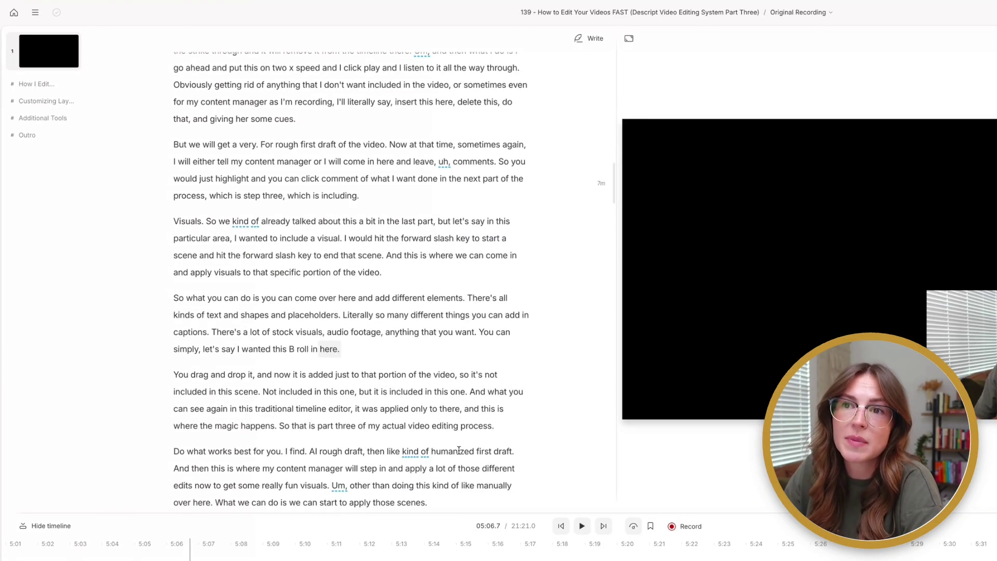
scroll(458, 451, "down", 1)
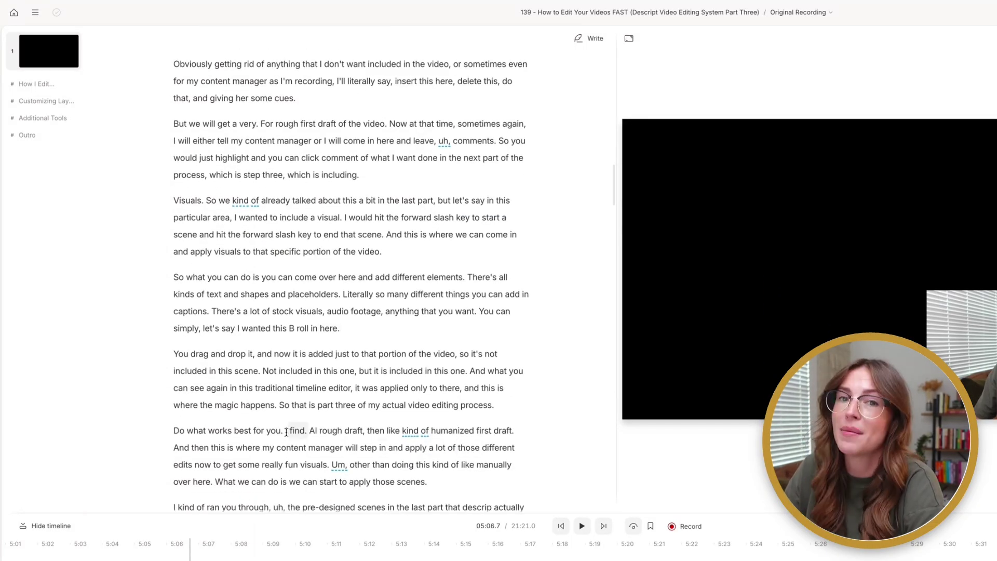
left_click_drag(286, 432, 176, 431)
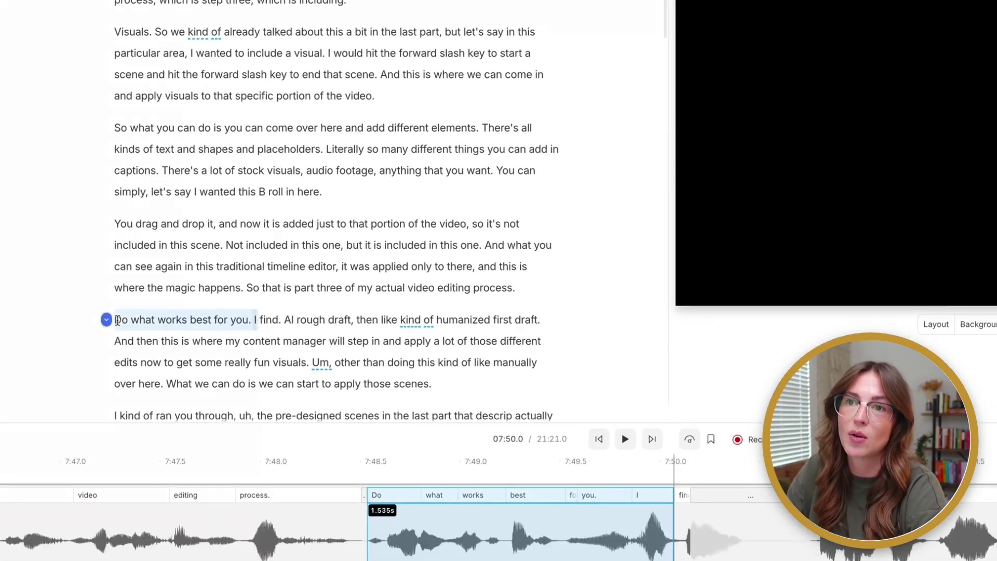
left_click_drag(117, 320, 116, 321)
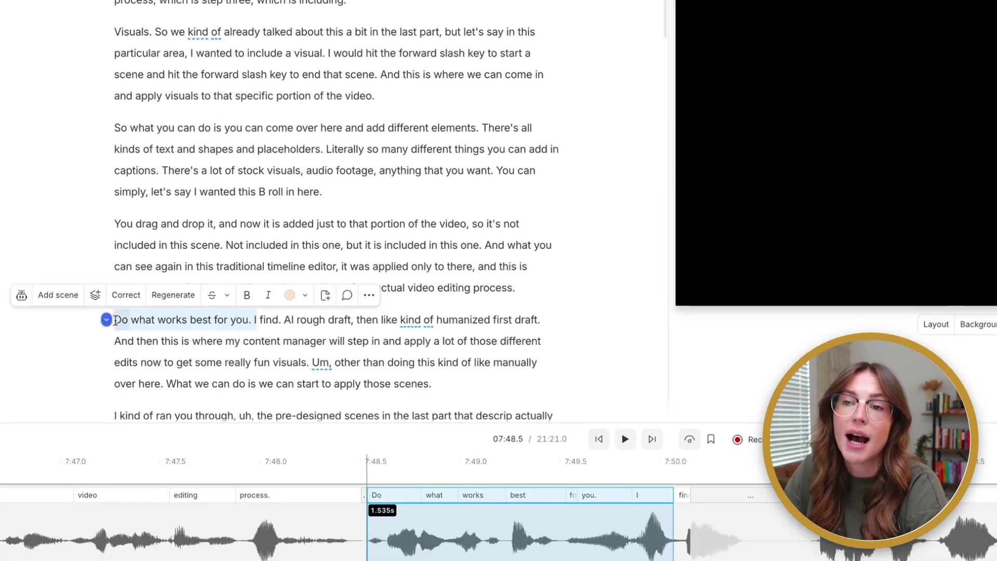
key("BackSpace")
key("ctrl+z")
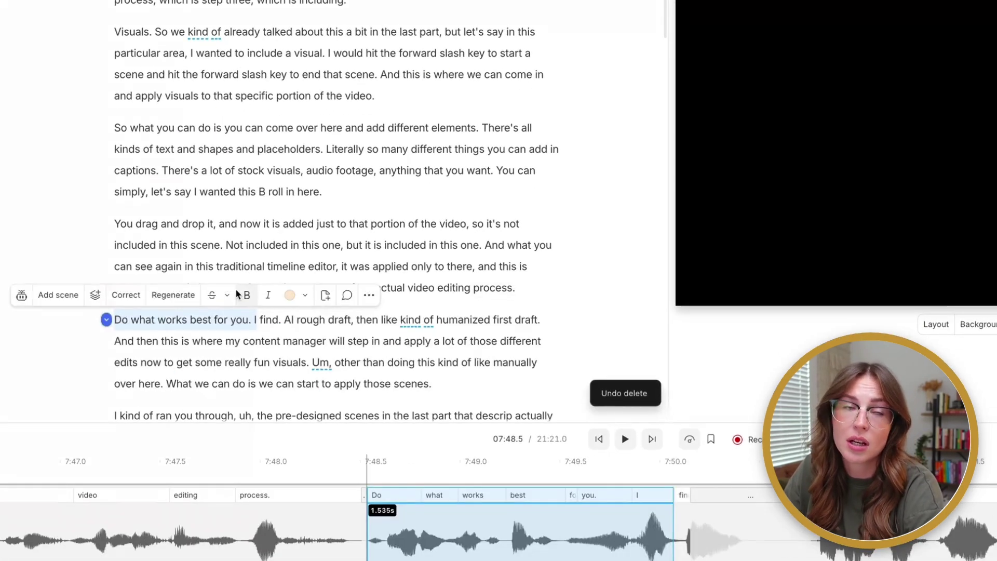
left_click(216, 294)
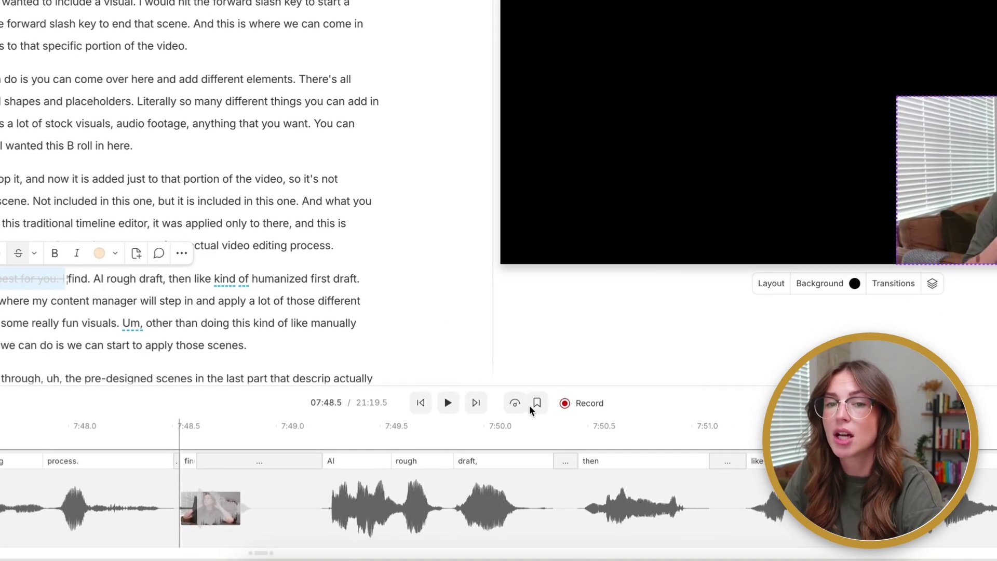
Step: Set the playback speed to 2x
left_click(521, 406)
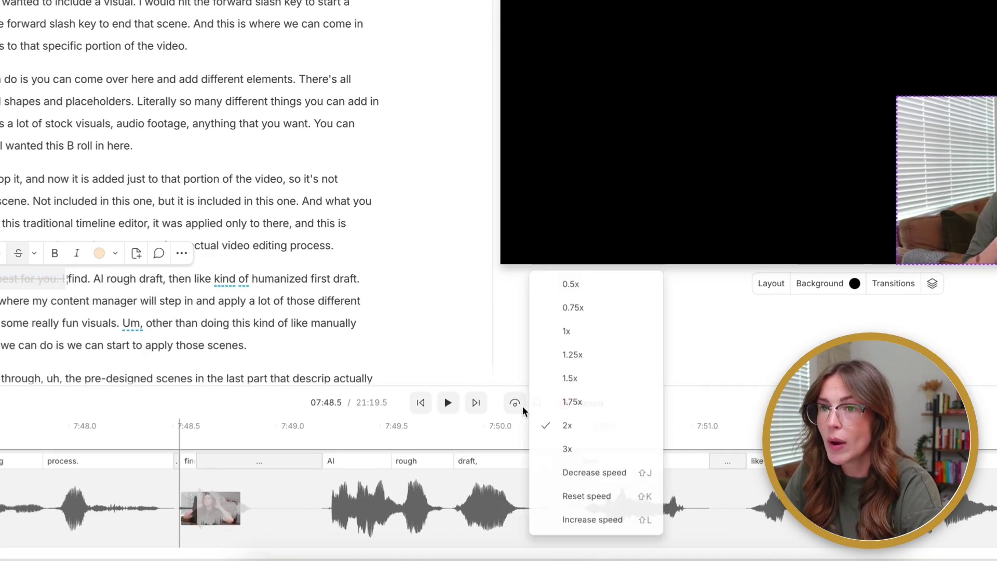
left_click(567, 425)
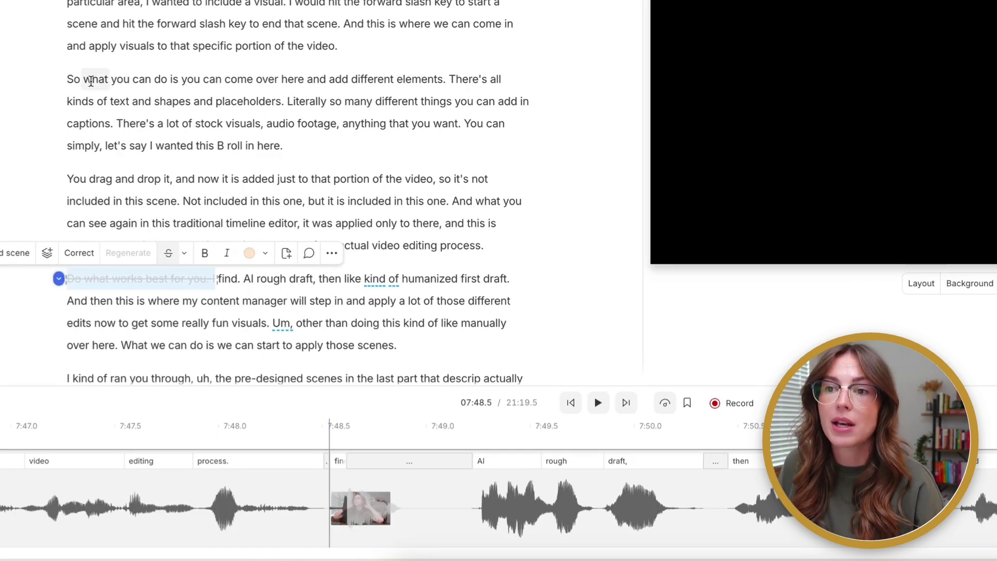
Step: Post the comment "comment goes here" on the sentence "So what you can do is you can come over here and add different elements."
left_click_drag(37, 79, 447, 73)
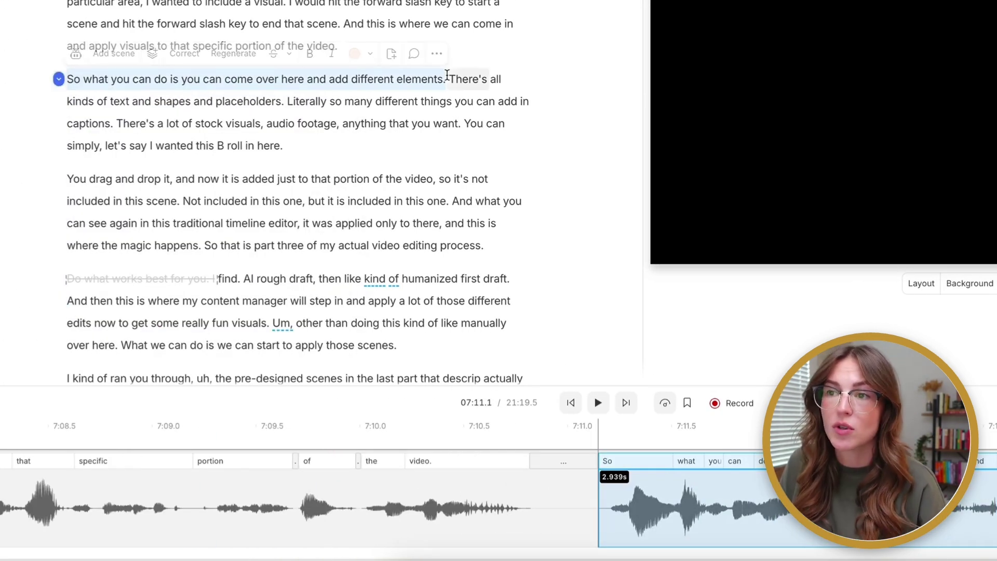
left_click(413, 54)
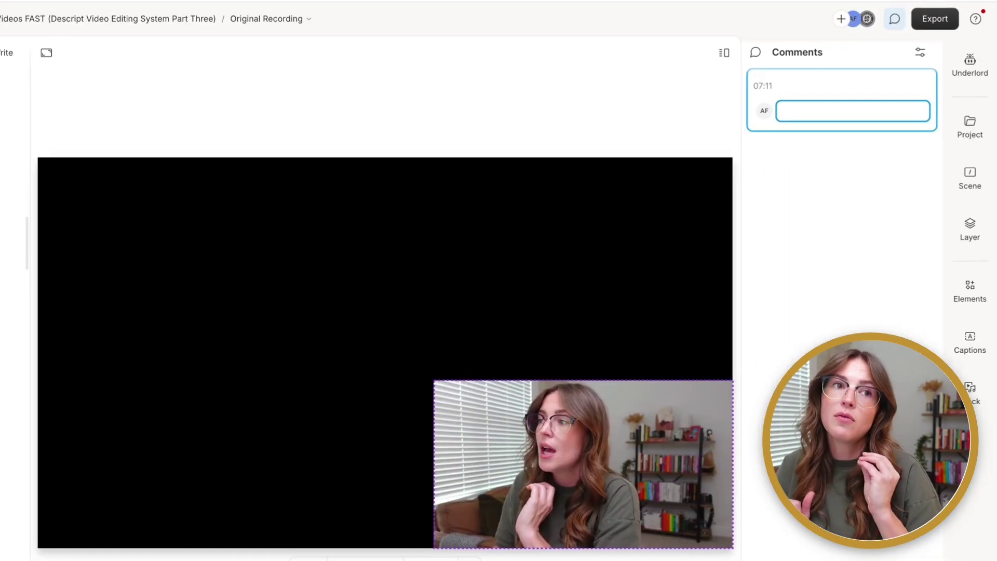
type("comment goes here")
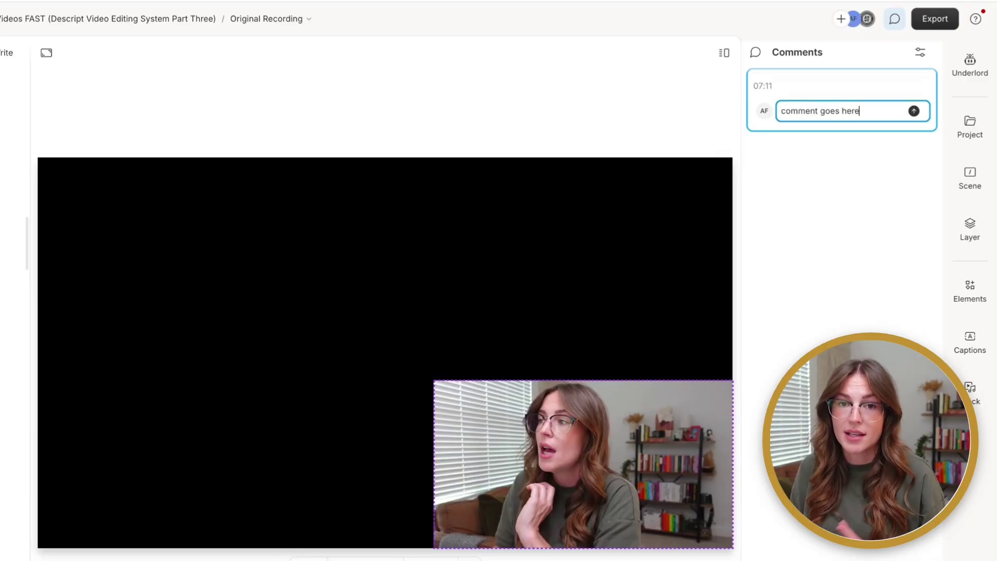
key("shift+Return")
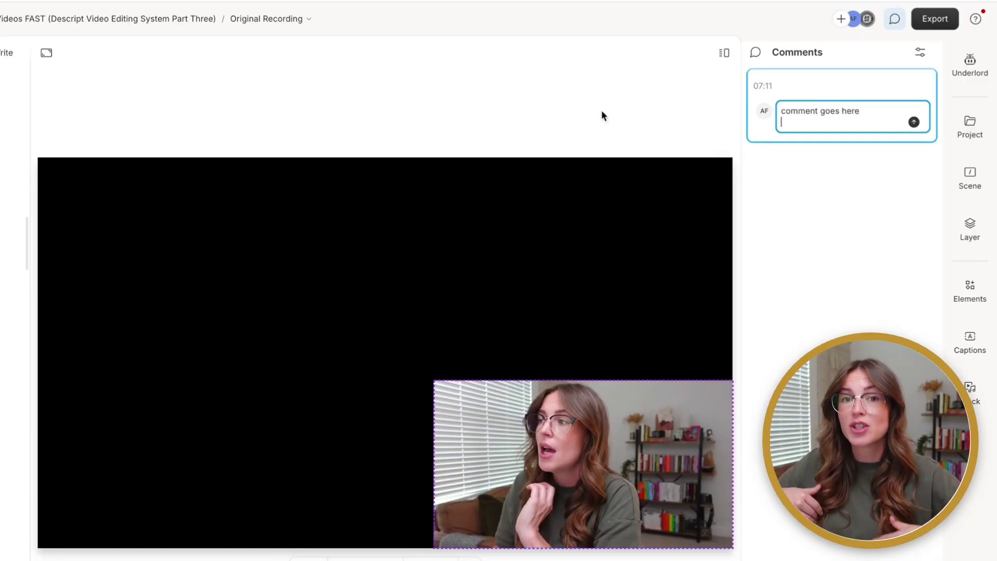
left_click(913, 122)
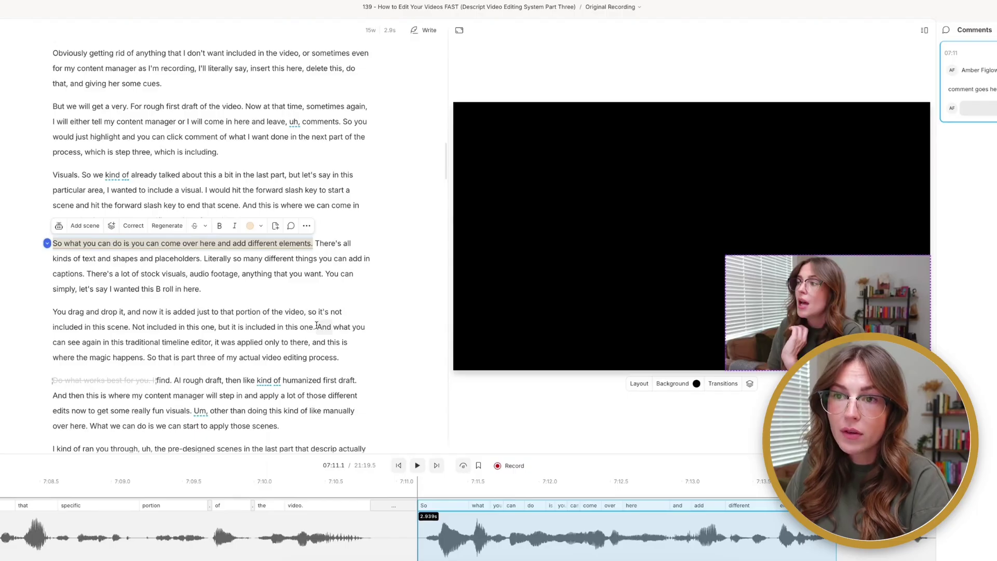
Step: Separate the paragraph opening with a line break and insert scene breaks before "You drag and drop it" and after "portion of the video,"
left_click(316, 326)
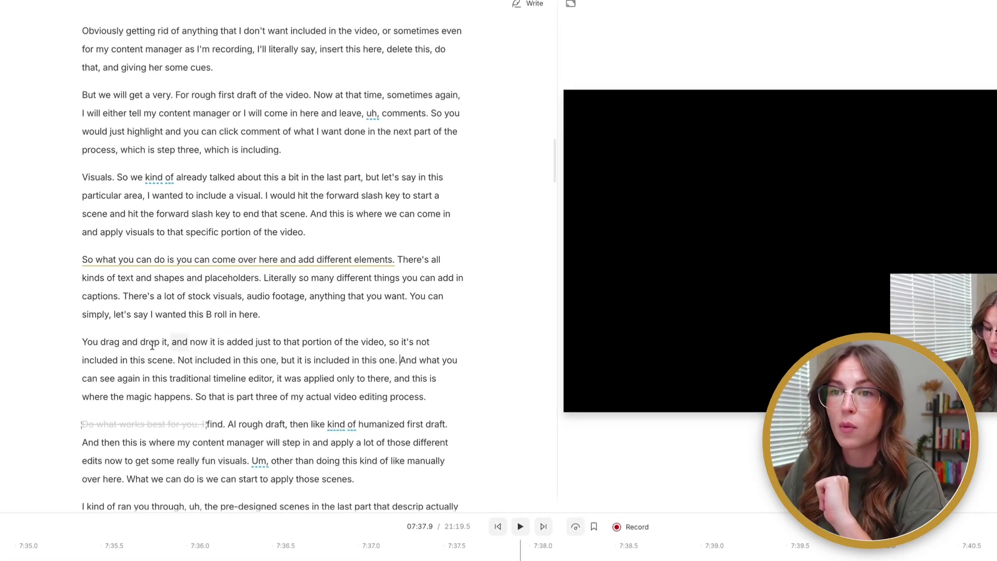
left_click_drag(83, 341, 400, 344)
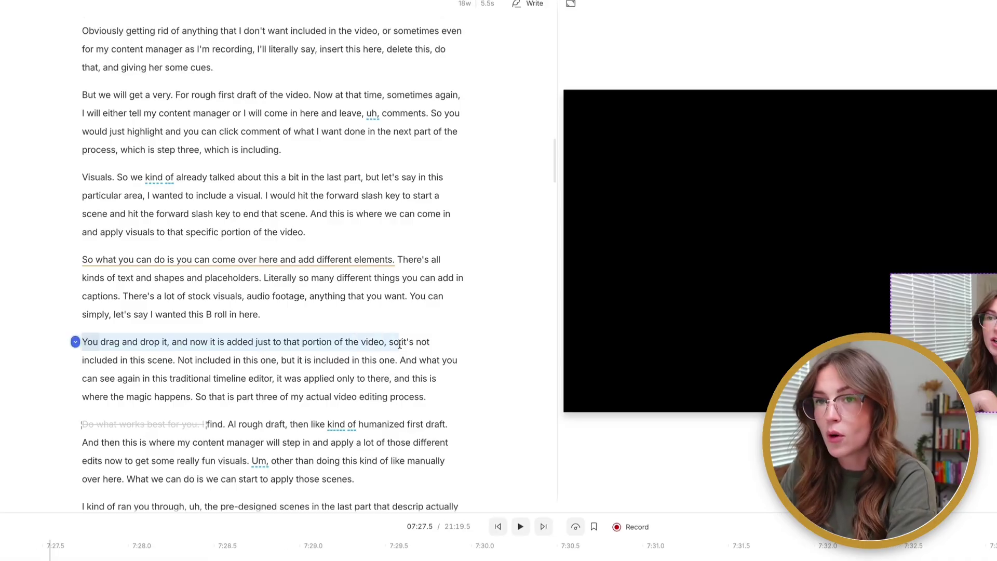
left_click(396, 342)
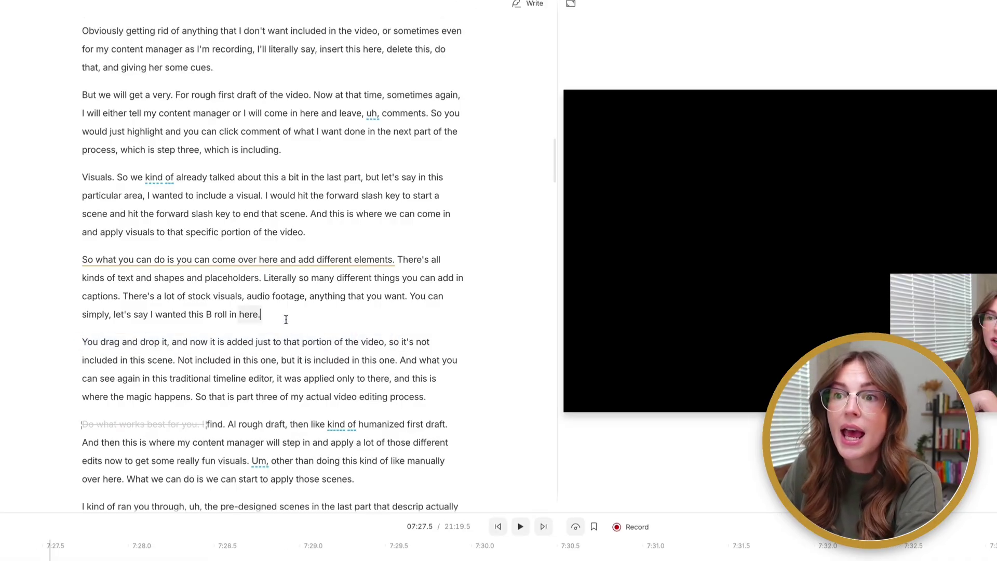
left_click(286, 319)
key("Return")
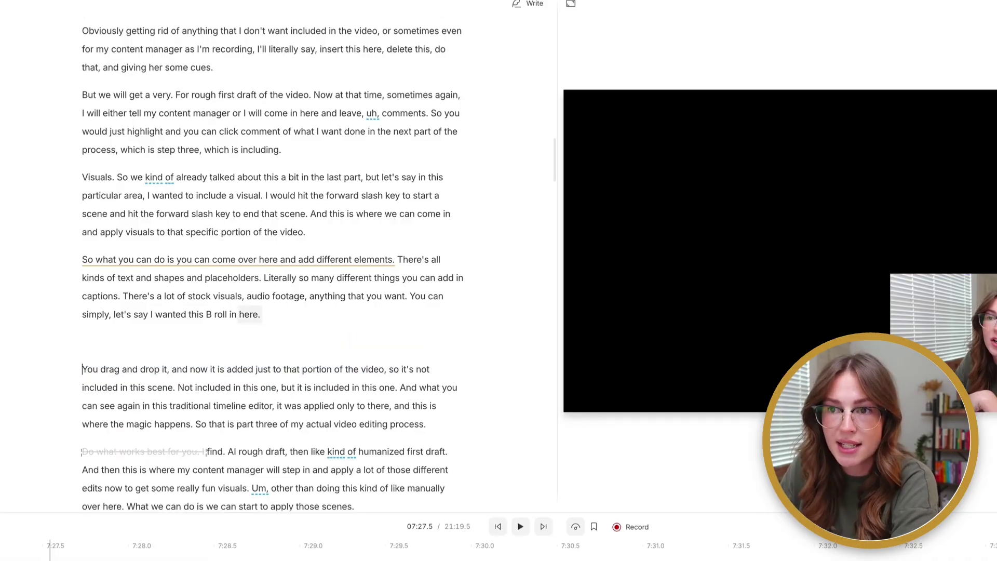
key("slash")
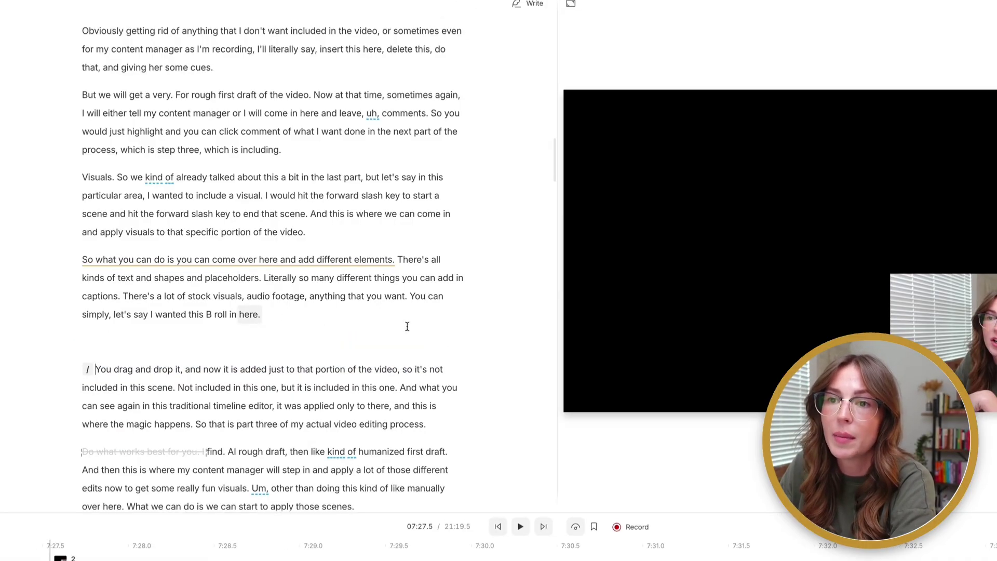
left_click(403, 369)
key("slash")
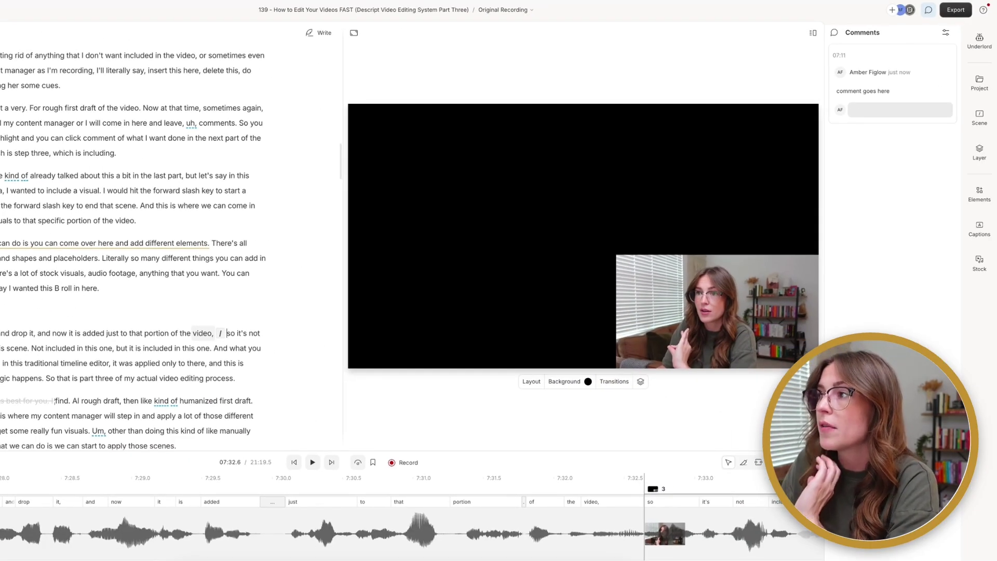
Step: Look through the Elements and Captions options and add the stock video "Reeds And Lake In Nature 4" to the new scene
left_click(980, 197)
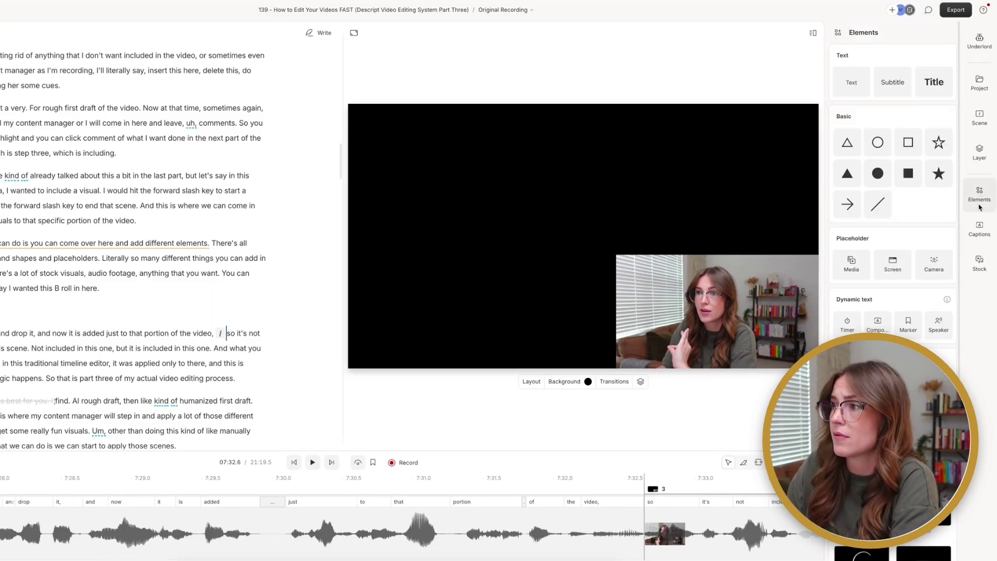
left_click(980, 224)
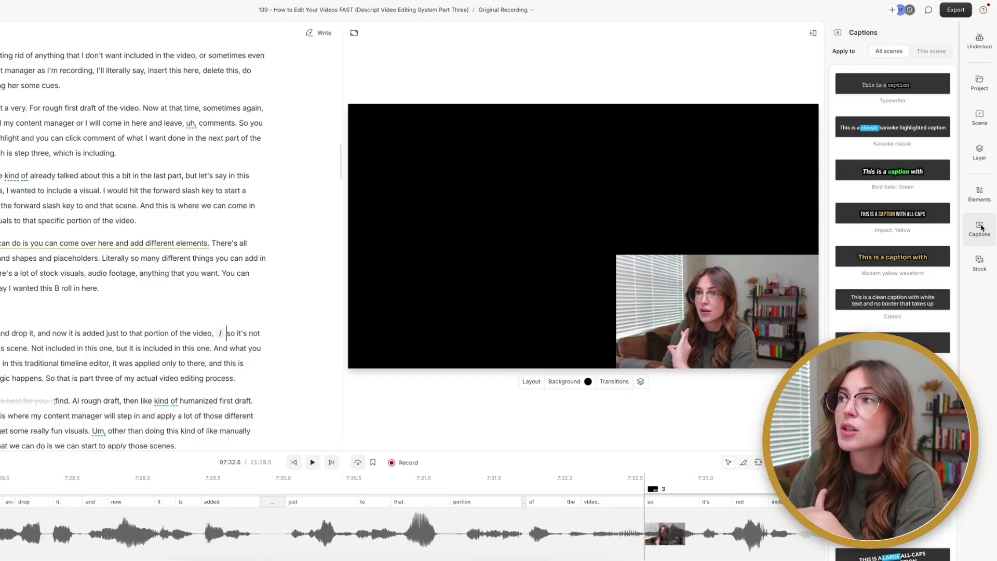
left_click(980, 263)
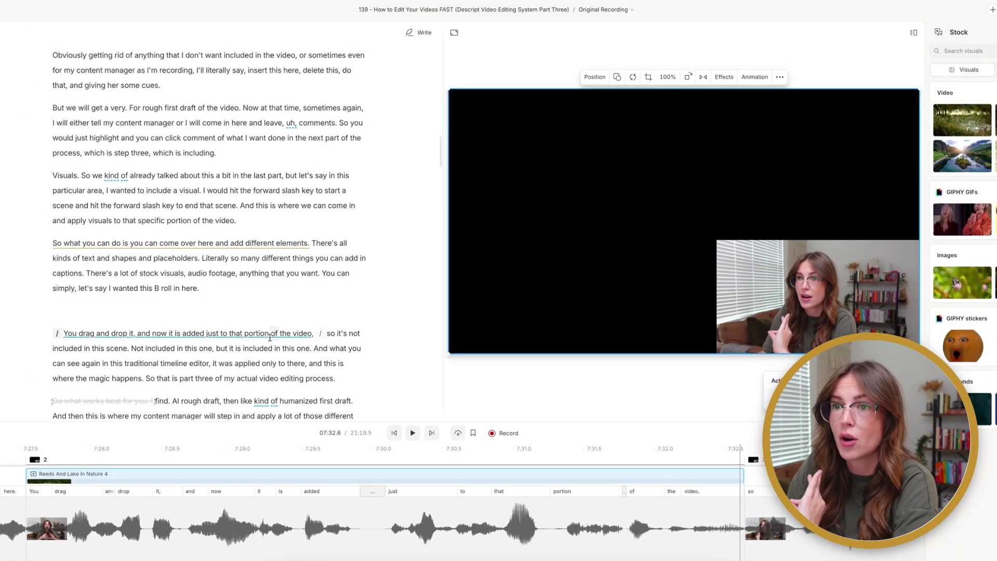
Step: Check the video preview at transcript points outside and inside the scene with the stock clip
left_click(195, 360)
left_click(132, 288)
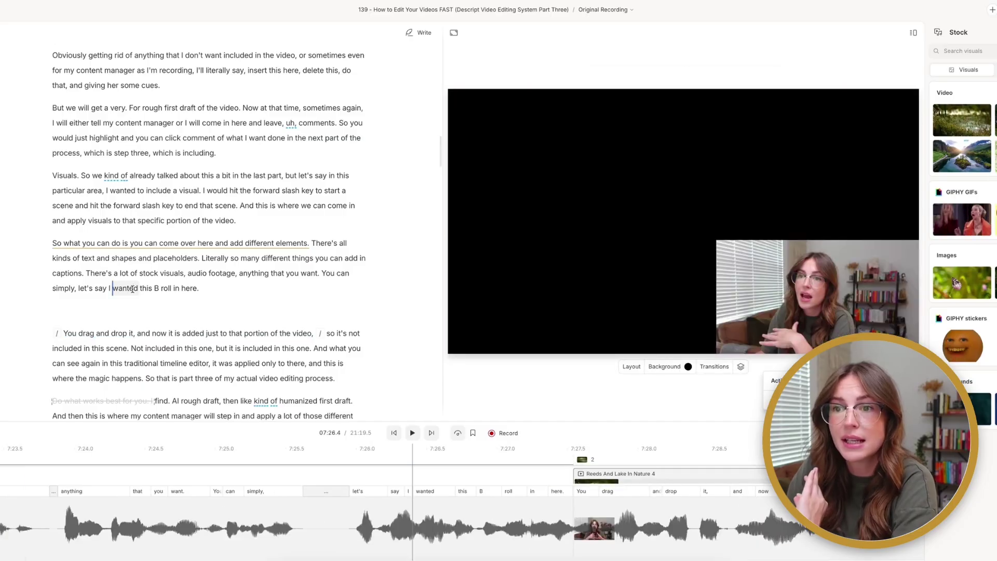
left_click(217, 364)
left_click(220, 335)
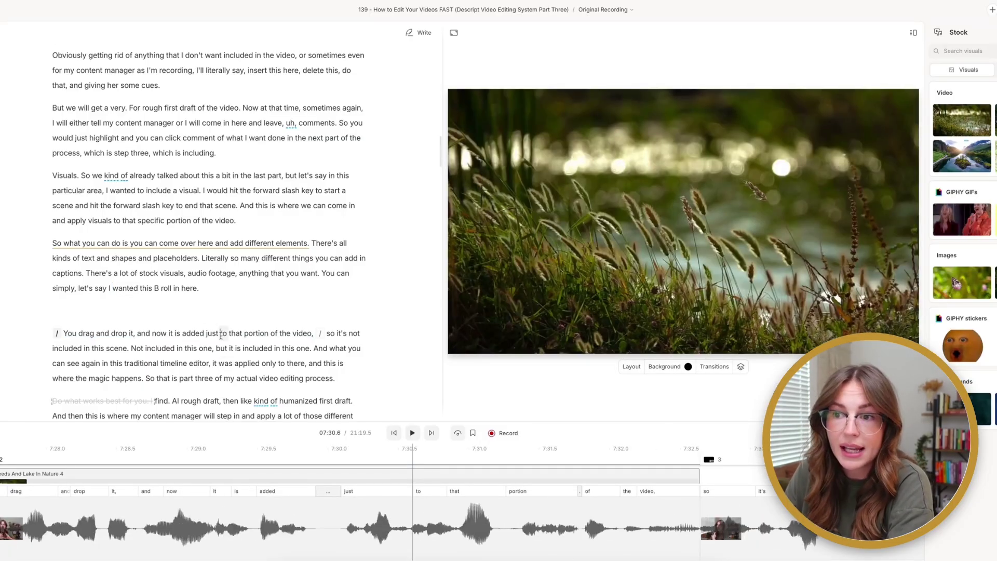
Step: Enlarge the timeline area and zoom out to examine how far the "Reeds And Lake In Nature 4" clip extends
left_click_drag(263, 422, 260, 371)
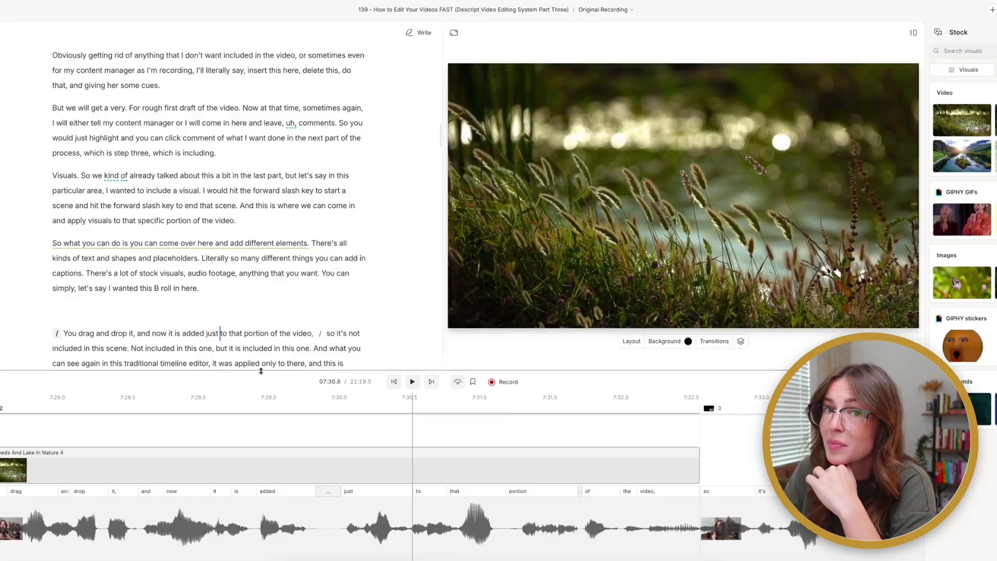
left_click(270, 452)
scroll(271, 452, "down", 5)
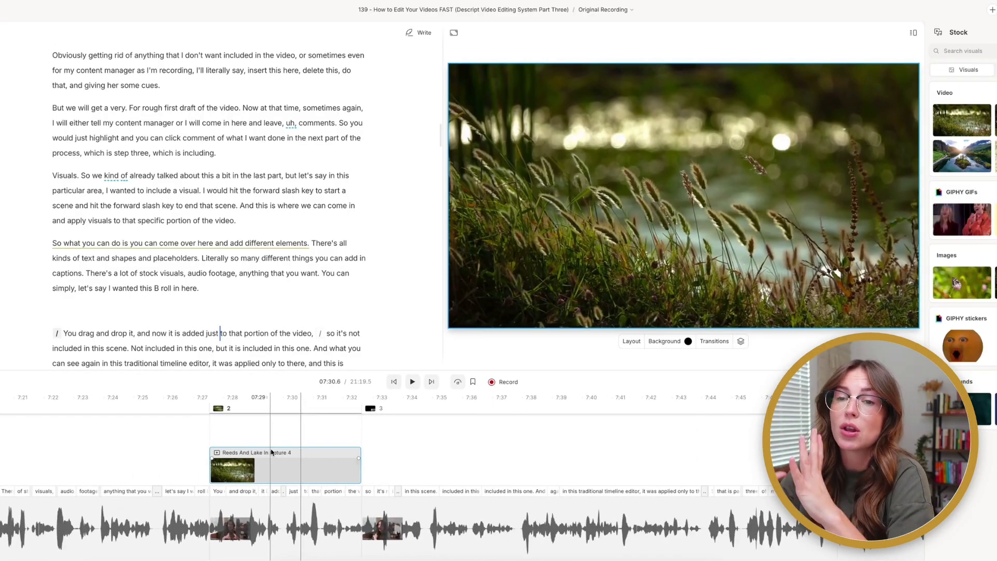
key("Escape")
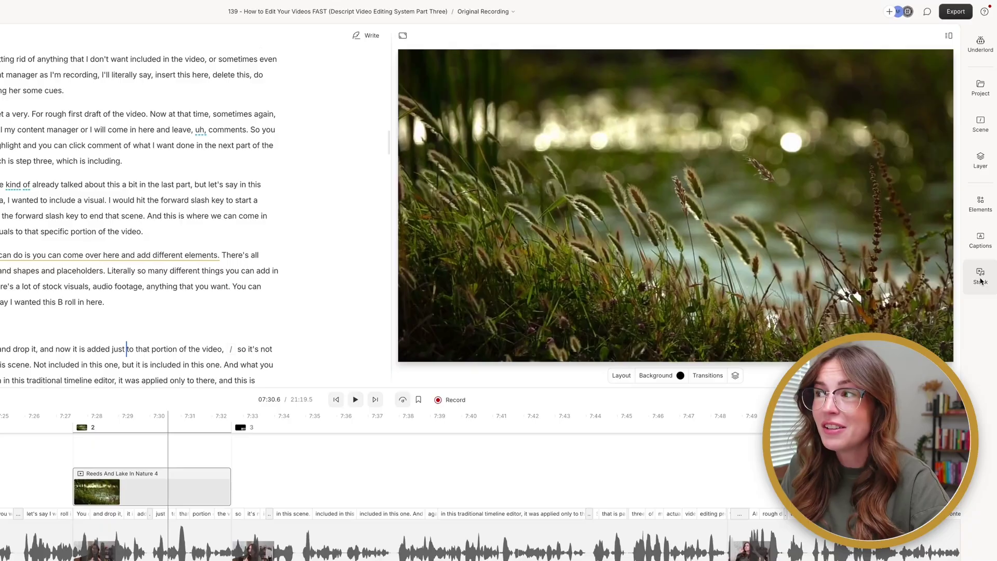
Step: Switch the scene's layout source from the Descript pack to the custom layout pack stored in the Drive
left_click(982, 132)
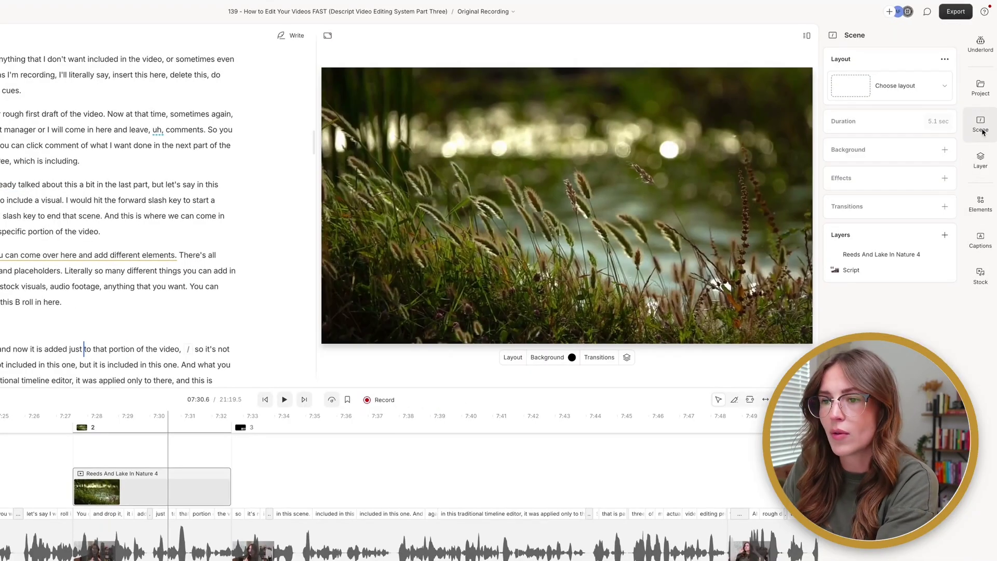
left_click(932, 93)
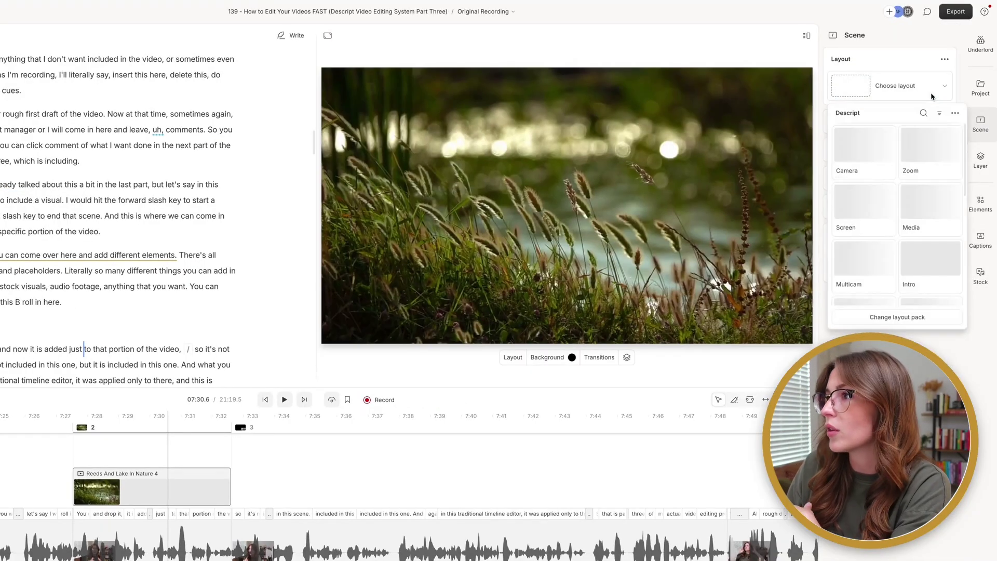
left_click(902, 317)
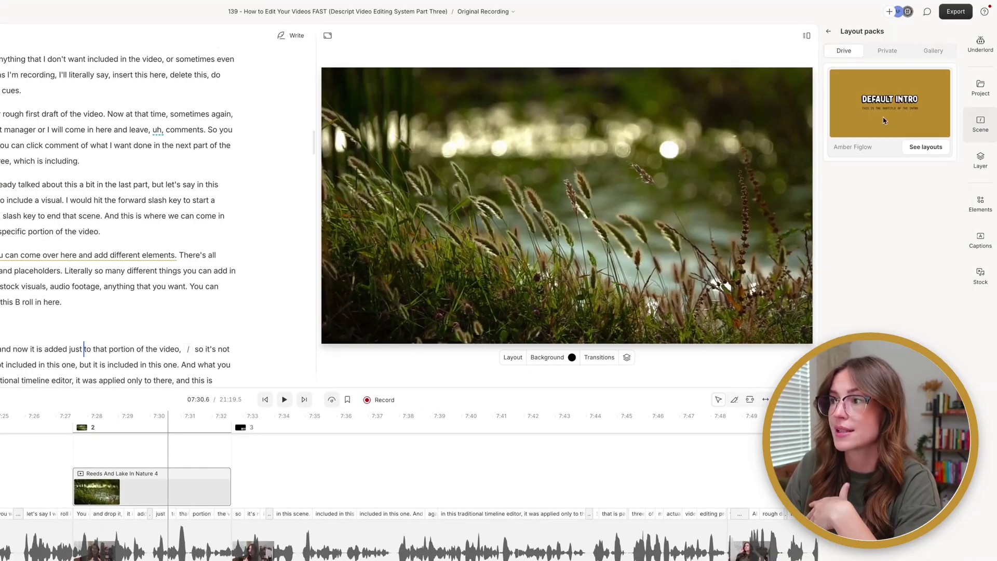
left_click(926, 148)
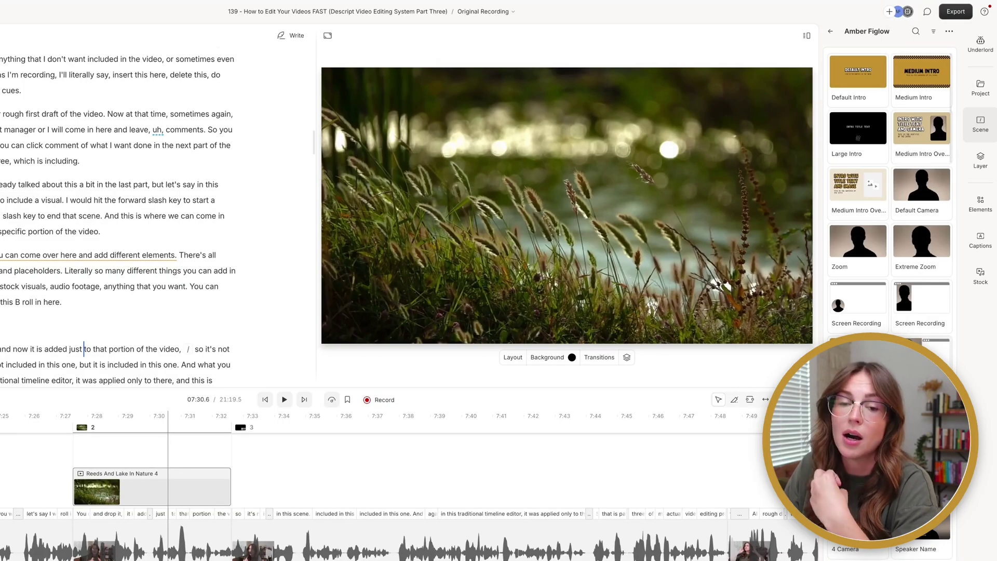
left_click(889, 546)
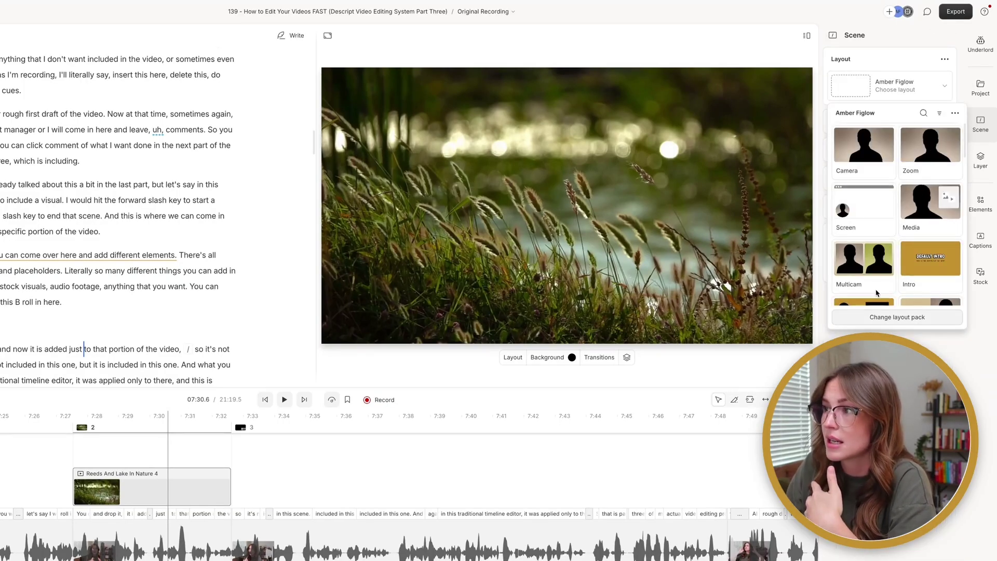
Step: Look through the custom pack's scene layouts, from the camera and screen ones to the text, caption and B-roll ones
scroll(883, 302, "down", 3)
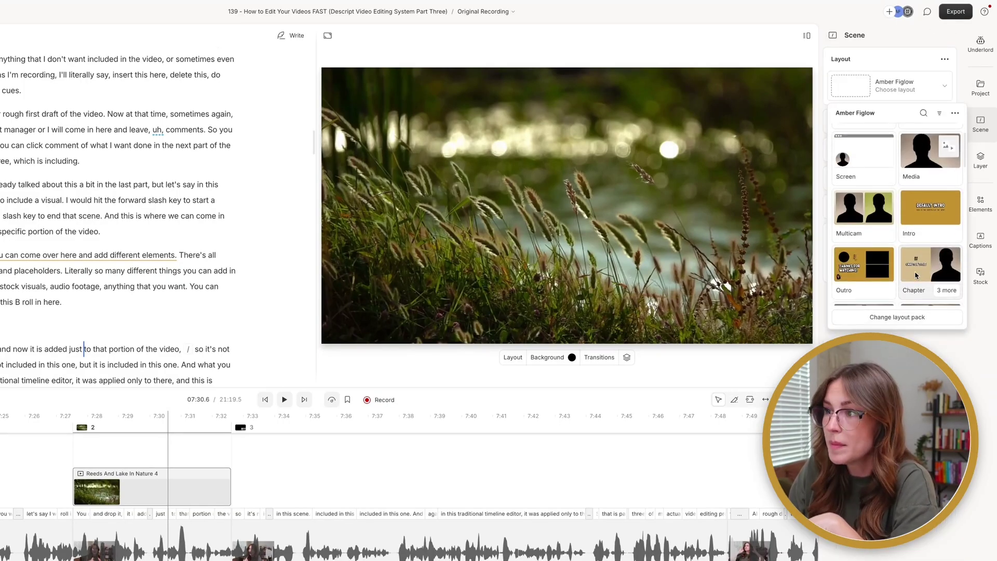
scroll(915, 275, "down", 5)
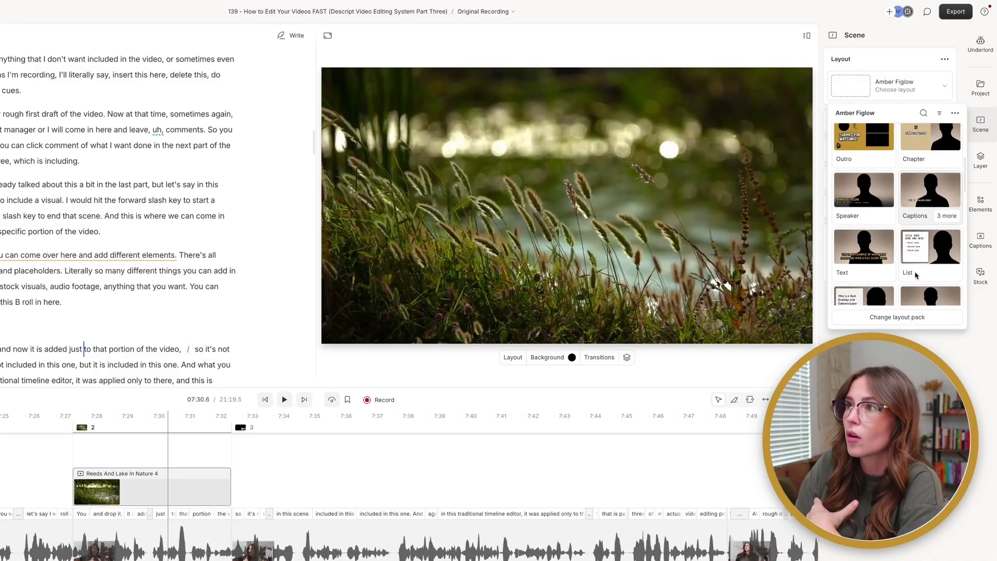
scroll(915, 275, "down", 3)
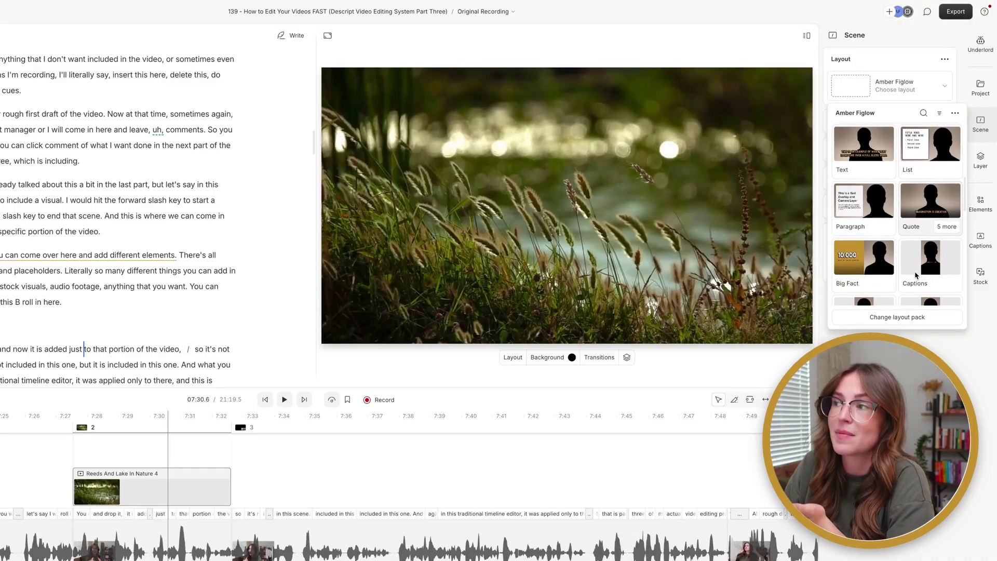
scroll(916, 275, "down", 3)
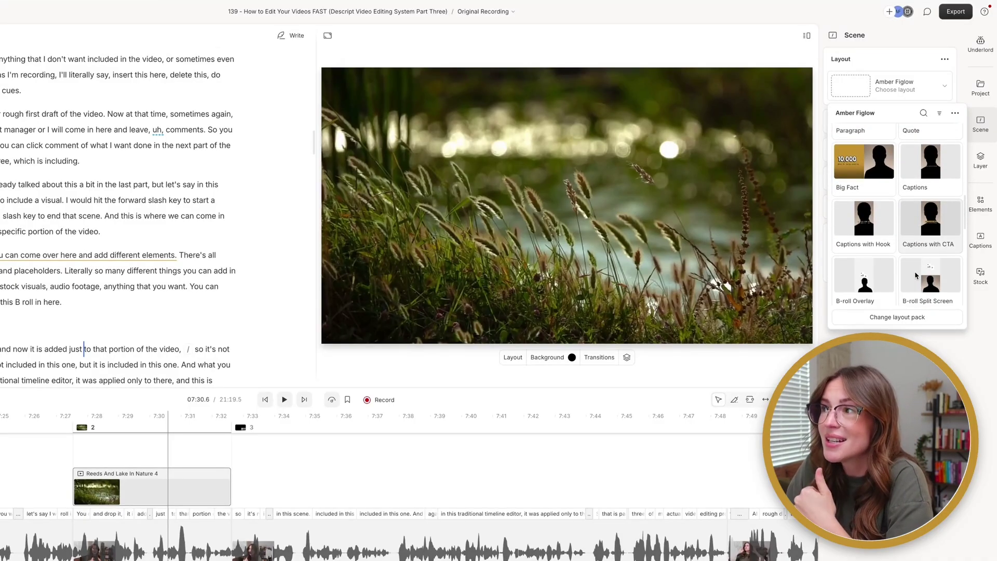
scroll(915, 275, "down", 3)
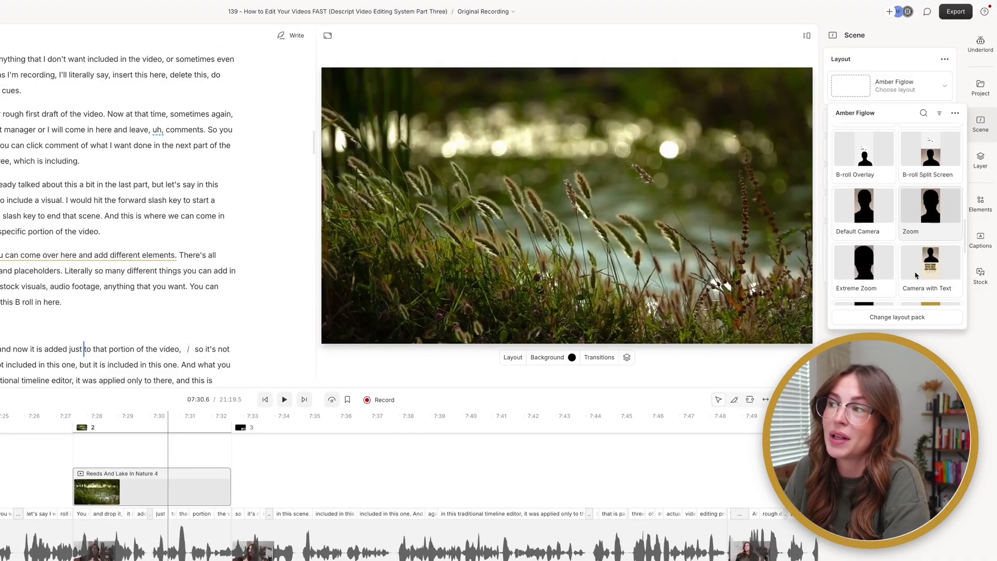
scroll(915, 275, "down", 3)
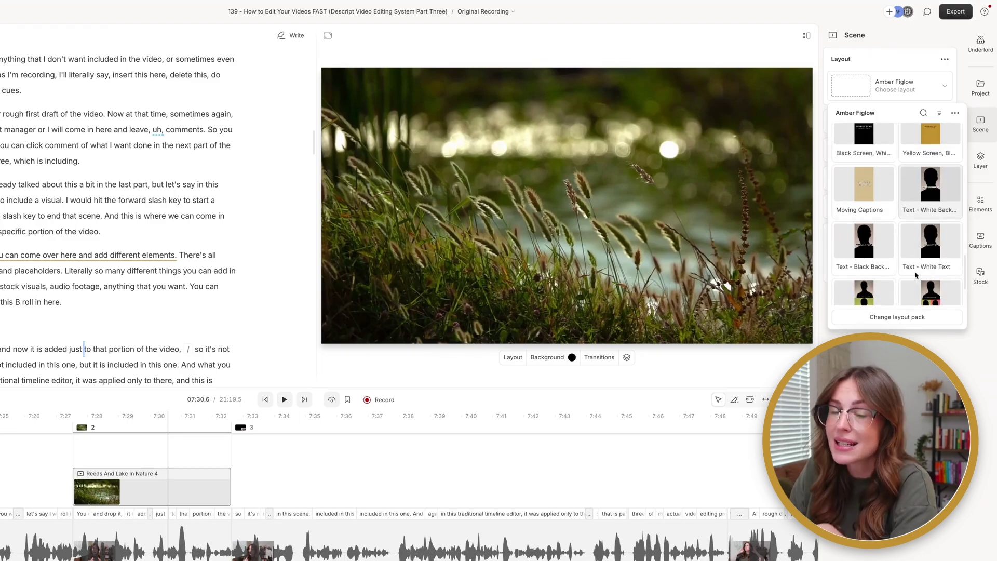
scroll(916, 276, "down", 3)
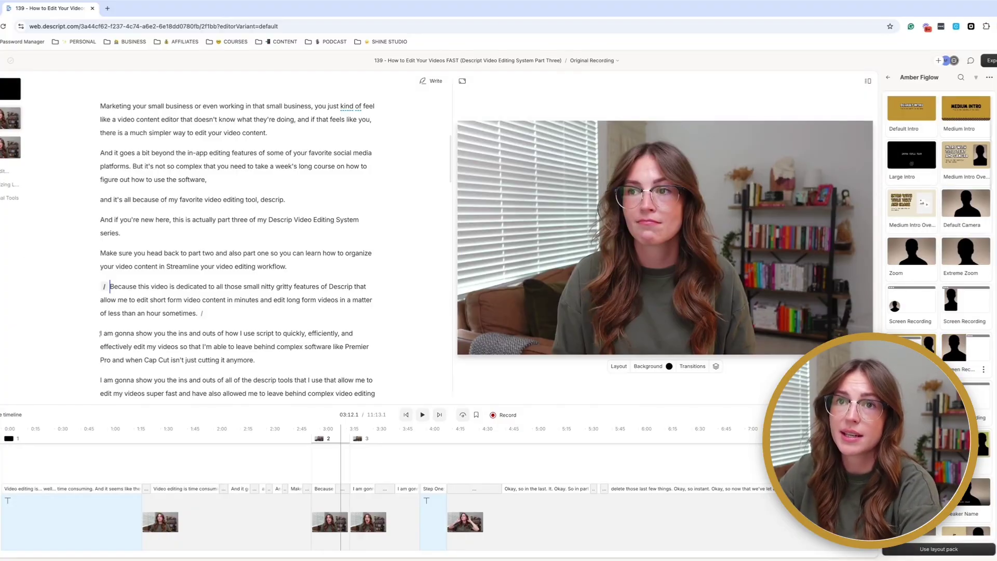
Step: Open the project "136 - How to setup Claude for your business" and scan its scene thumbnails
key("alt+Left")
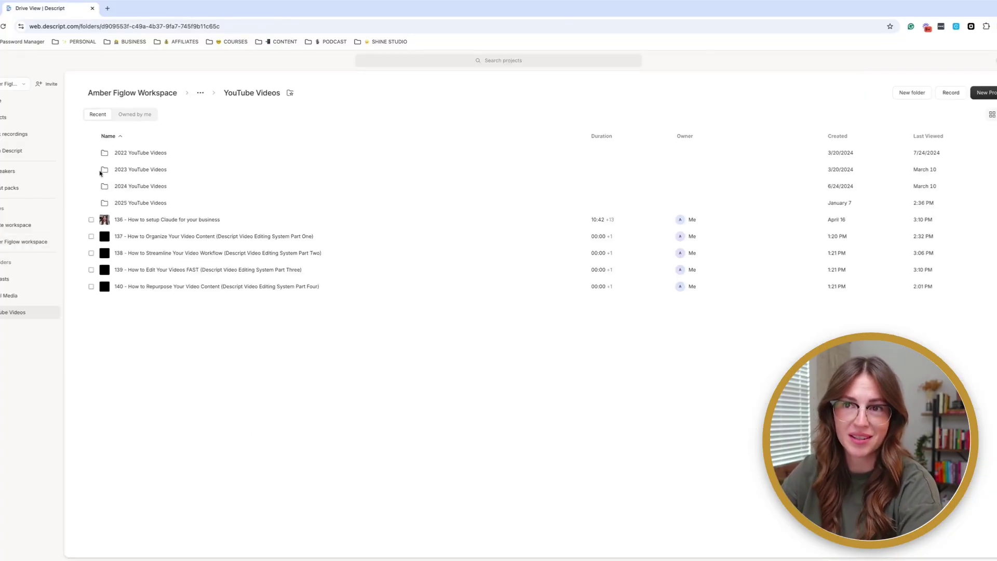
left_click(136, 219)
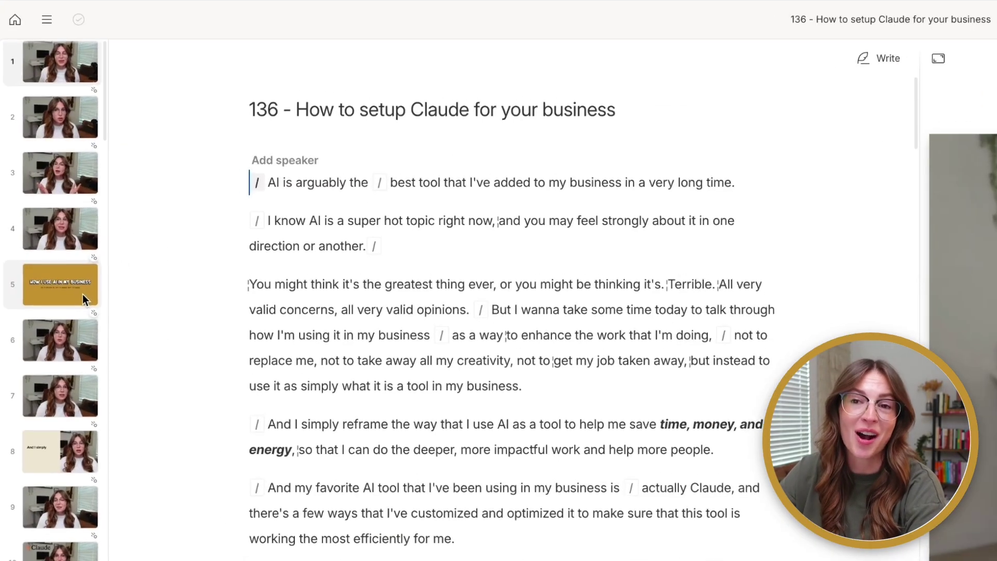
scroll(13, 204, "down", 5)
scroll(115, 463, "down", 1)
scroll(82, 484, "down", 10)
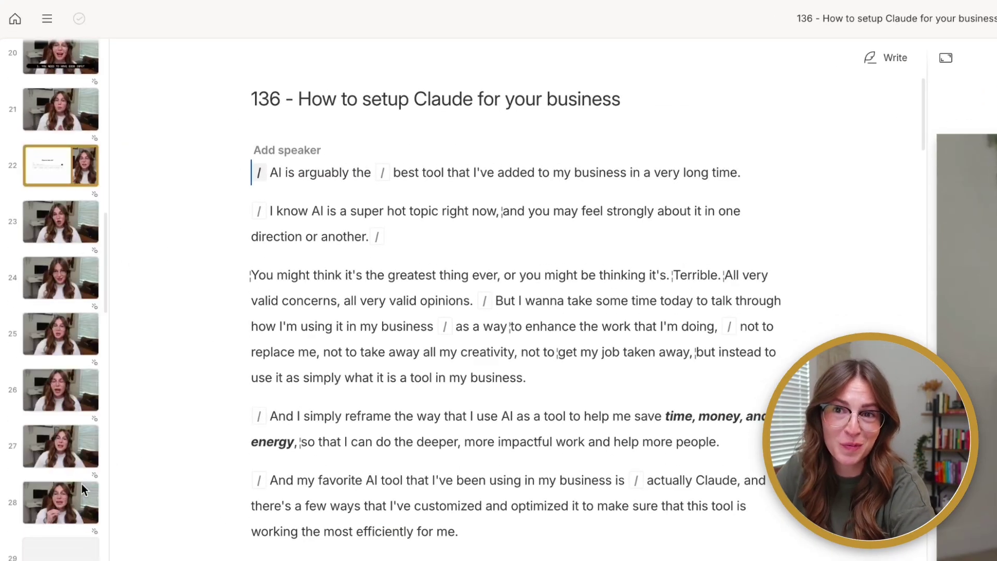
scroll(82, 484, "down", 5)
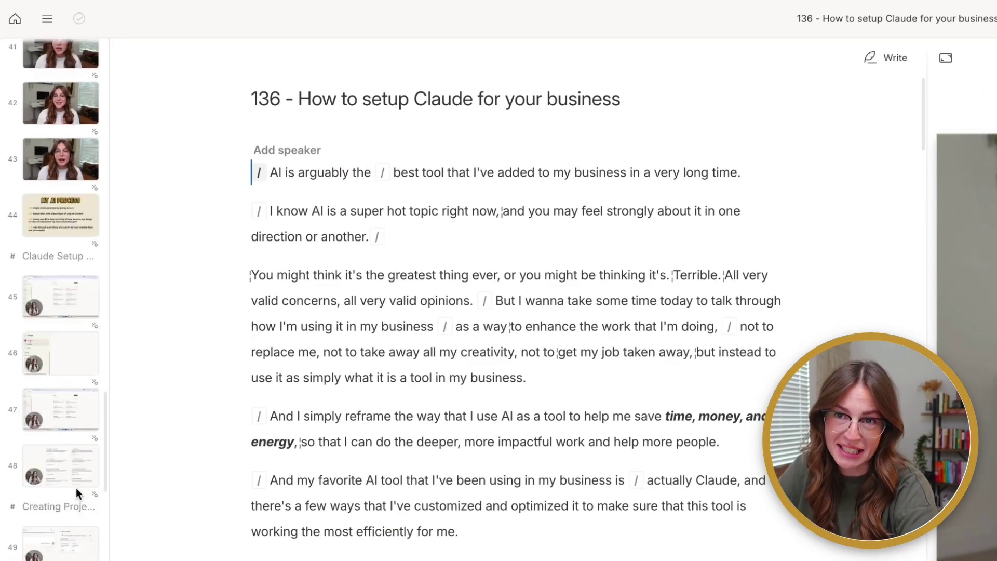
scroll(57, 447, "up", 20)
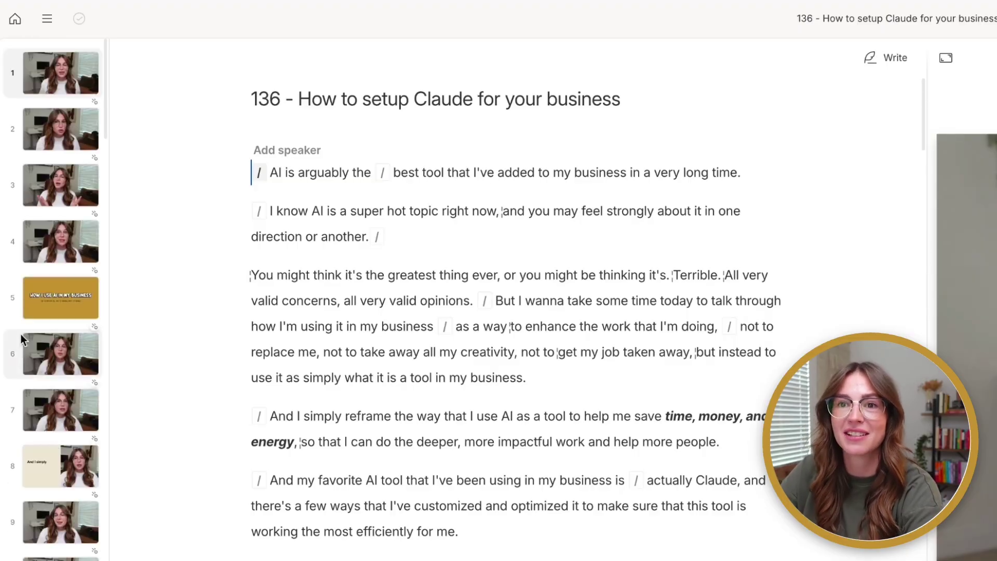
Step: View the "How I Use AI in My Business" and "AI Do's and Don'ts" title scenes in the preview
left_click(50, 283)
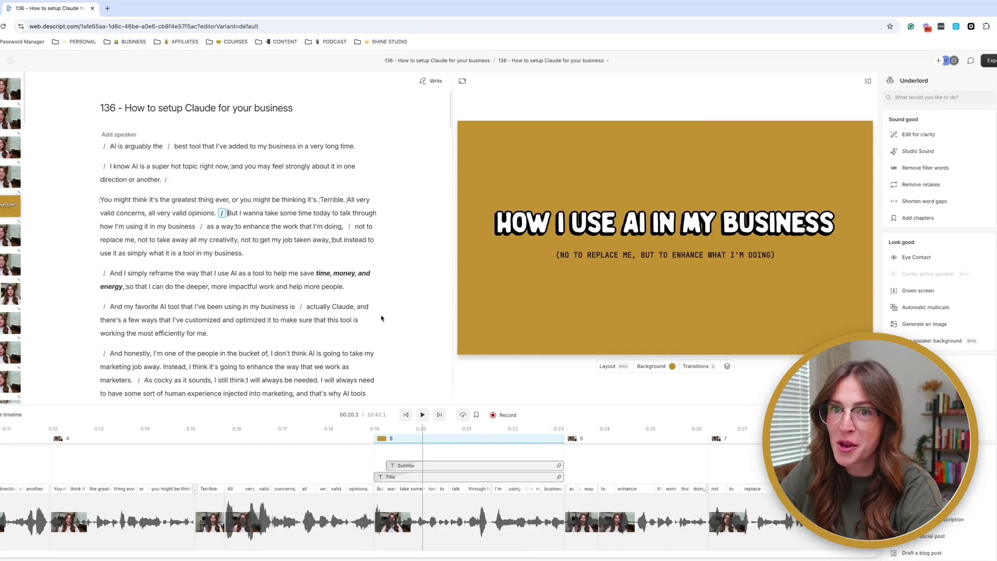
left_click(9, 298)
scroll(10, 298, "down", 5)
left_click(9, 302)
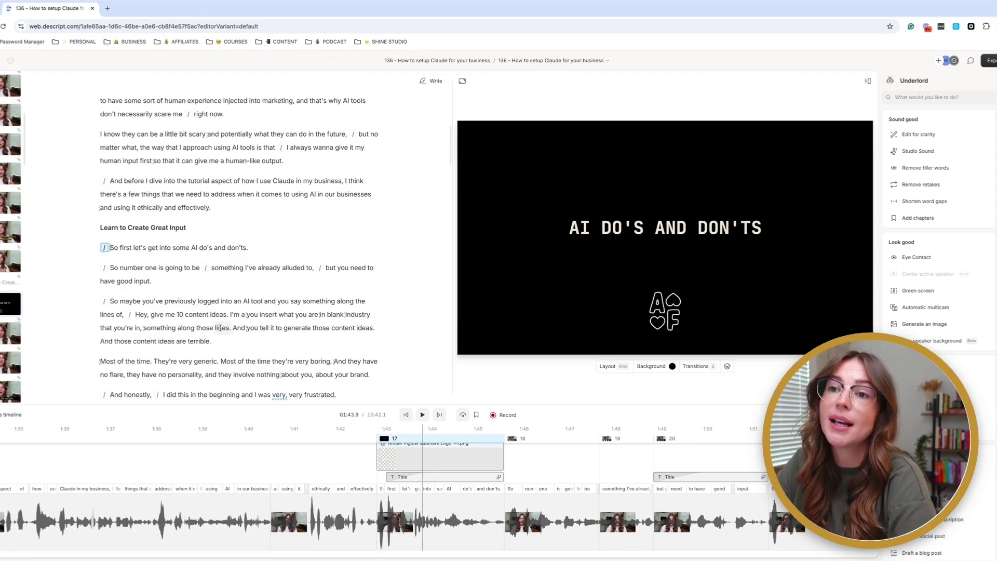
scroll(220, 327, "down", 1)
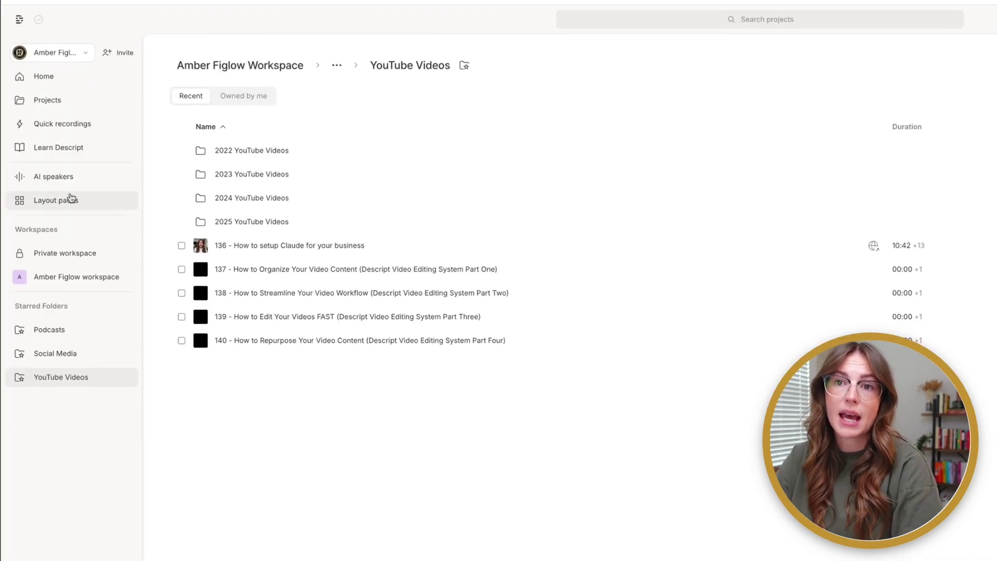
Step: Open the custom Drive layout pack from the layout packs list and show its Social Screenshare composition
left_click(71, 199)
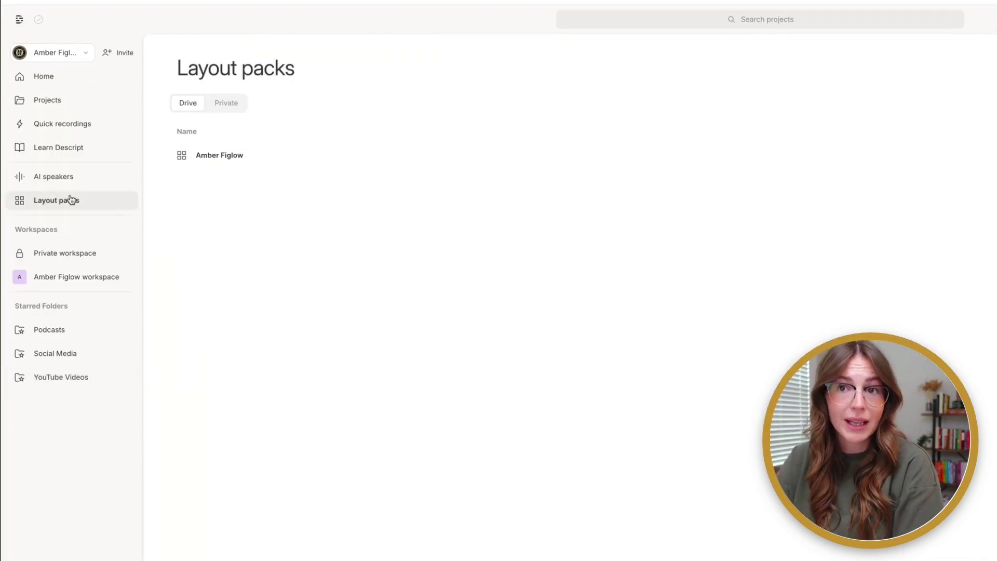
left_click(213, 158)
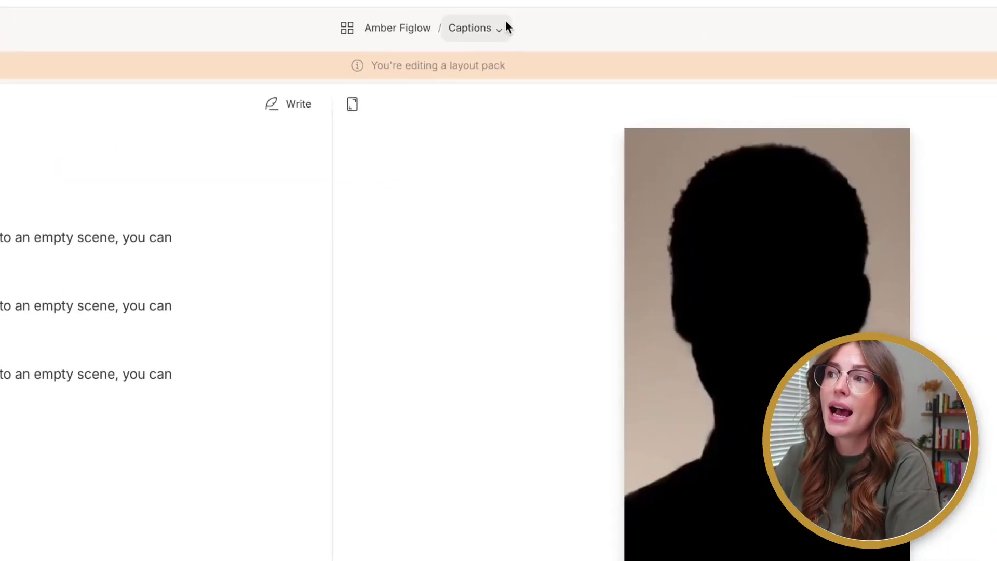
left_click(812, 17)
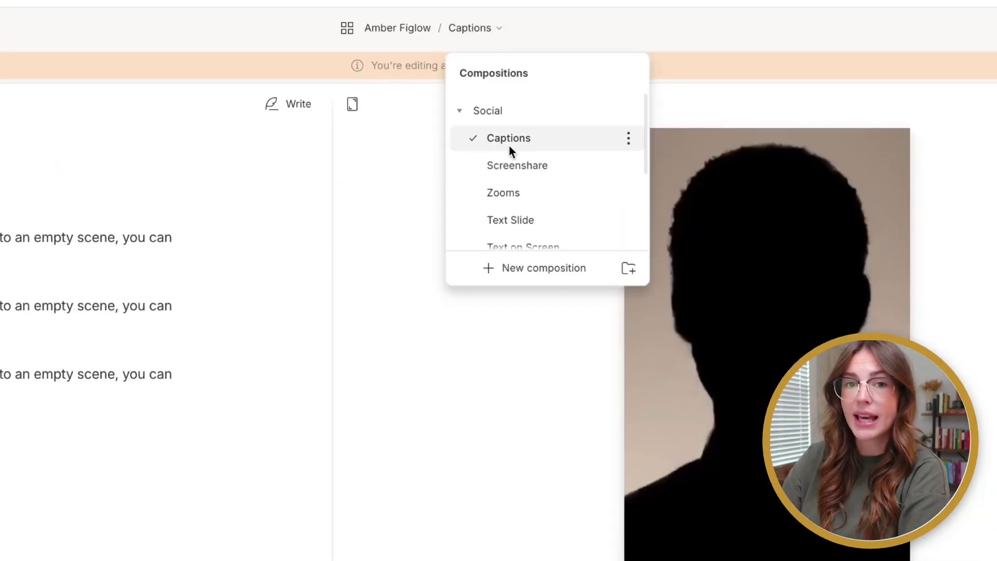
left_click(523, 164)
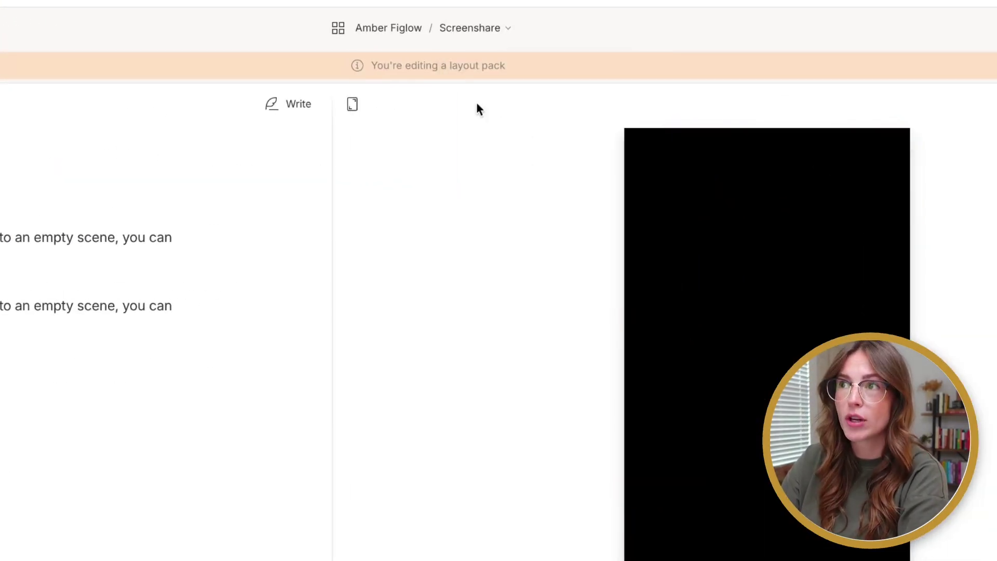
Step: Browse the pack's Social, Camera and Presentation composition folders and open the List composition
left_click(476, 27)
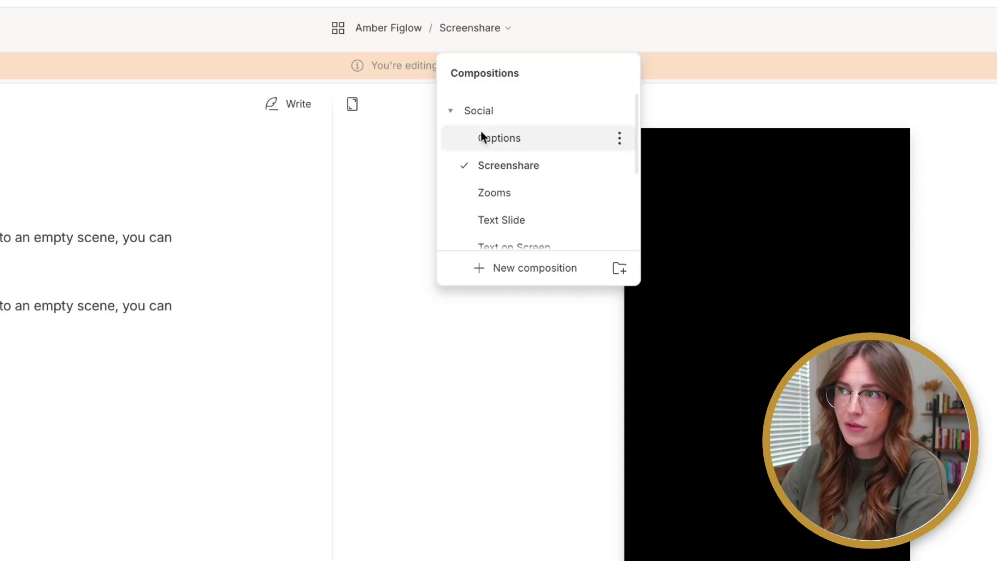
left_click(448, 109)
left_click(445, 140)
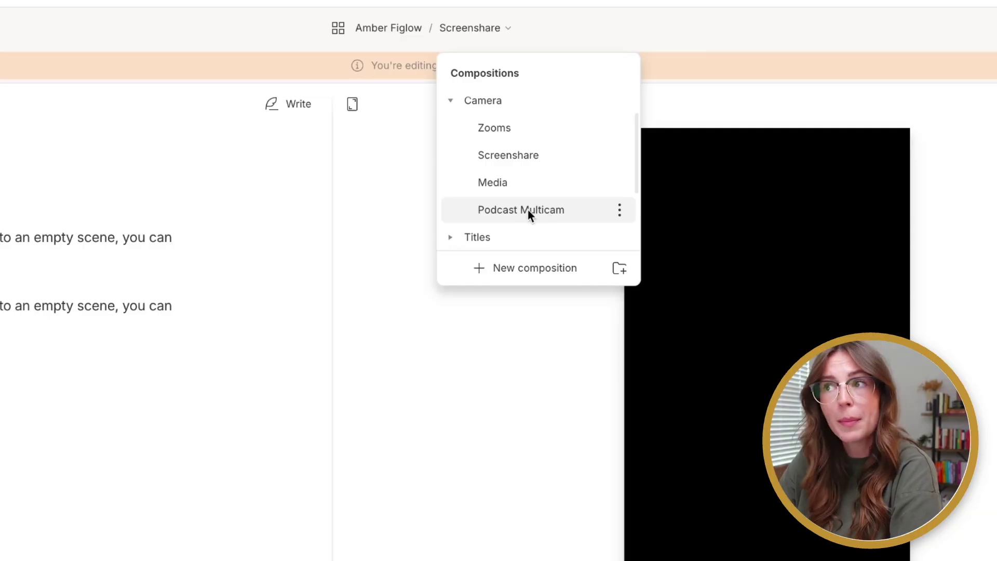
left_click(453, 101)
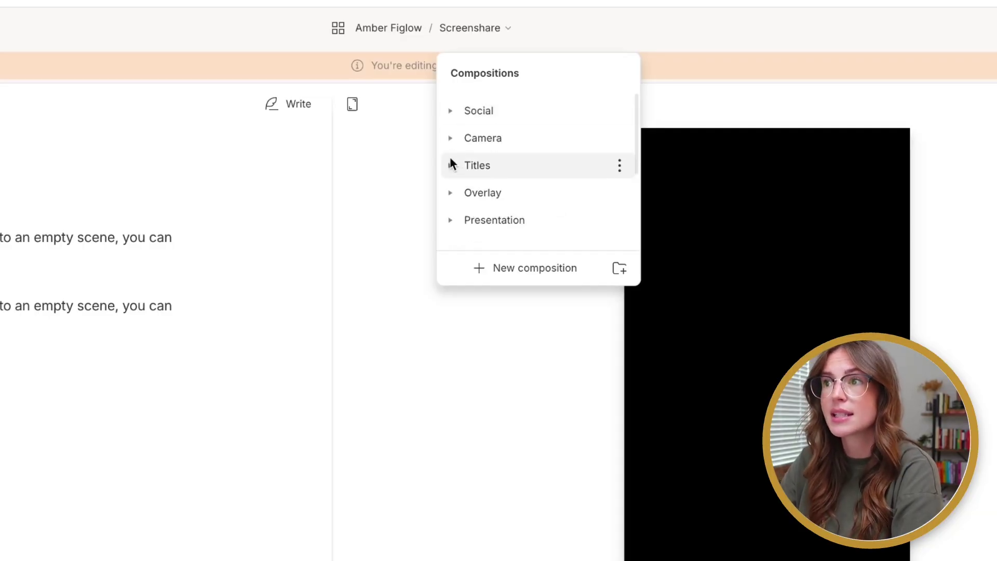
left_click(452, 224)
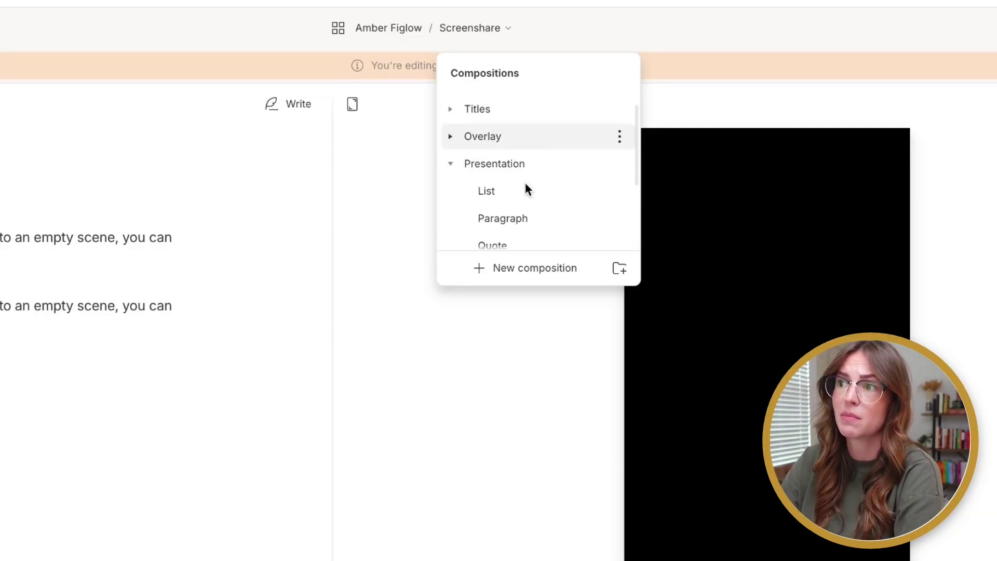
left_click(521, 181)
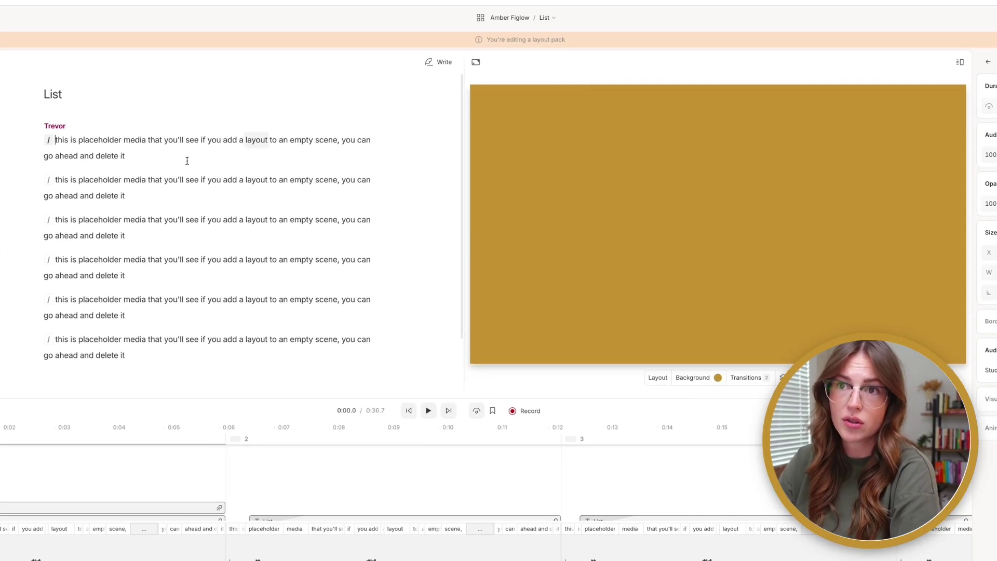
Step: Check how the layout looks in the first placeholder scenes of the List composition
left_click(142, 137)
left_click(113, 178)
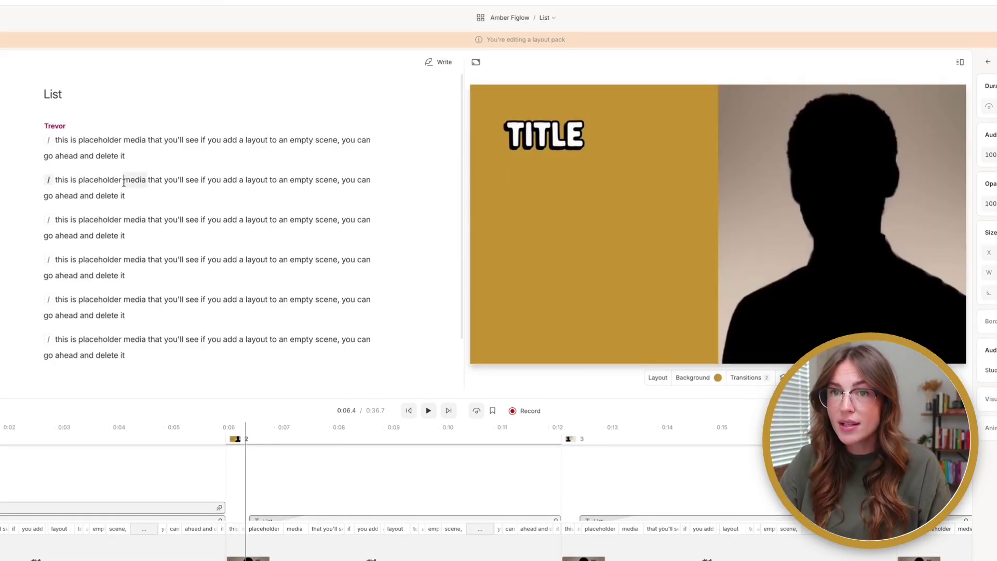
left_click(99, 221)
left_click(103, 236)
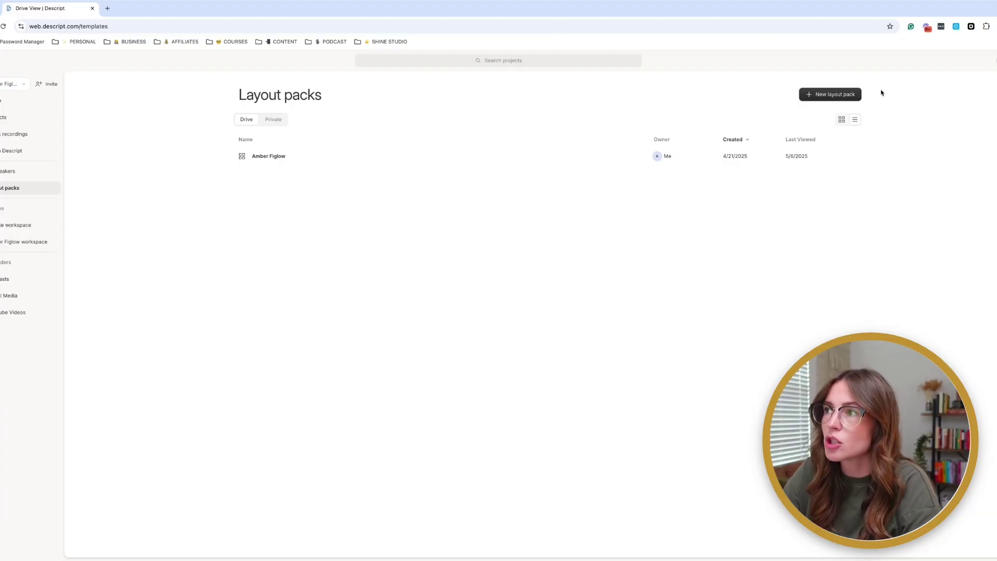
Step: Create a new layout pack and view the gallery's "Descript - light" layouts for its empty scene
left_click(849, 97)
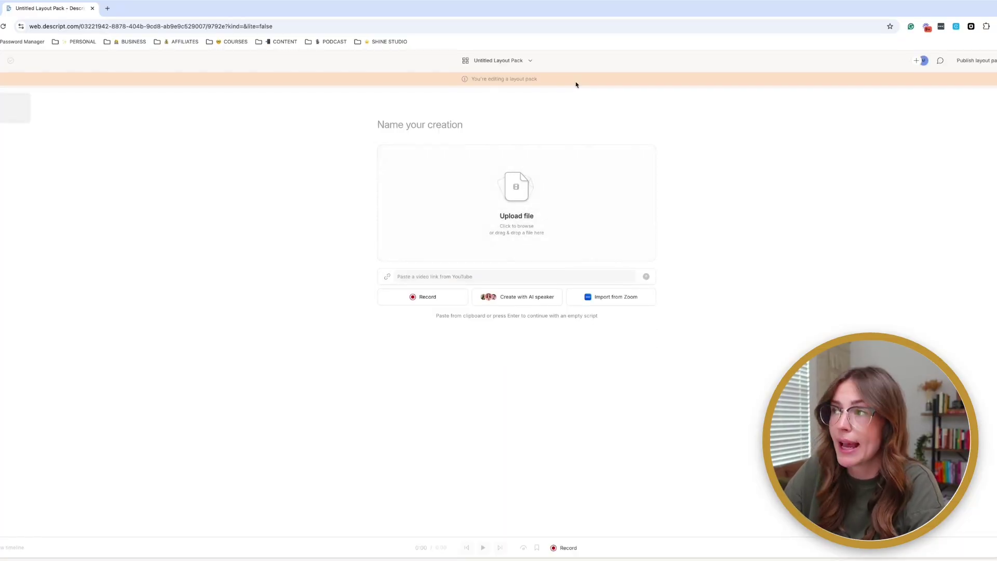
left_click(955, 186)
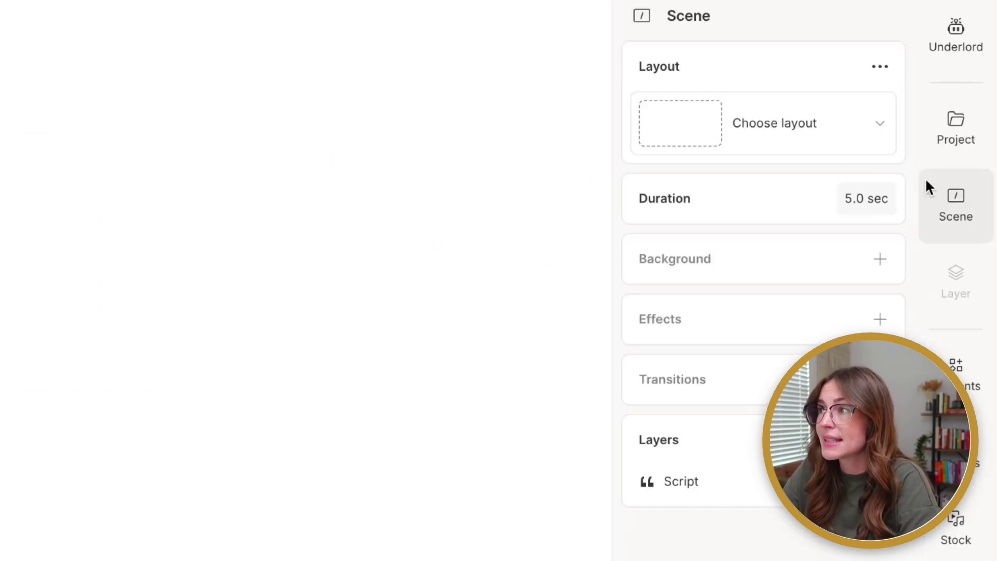
left_click(845, 129)
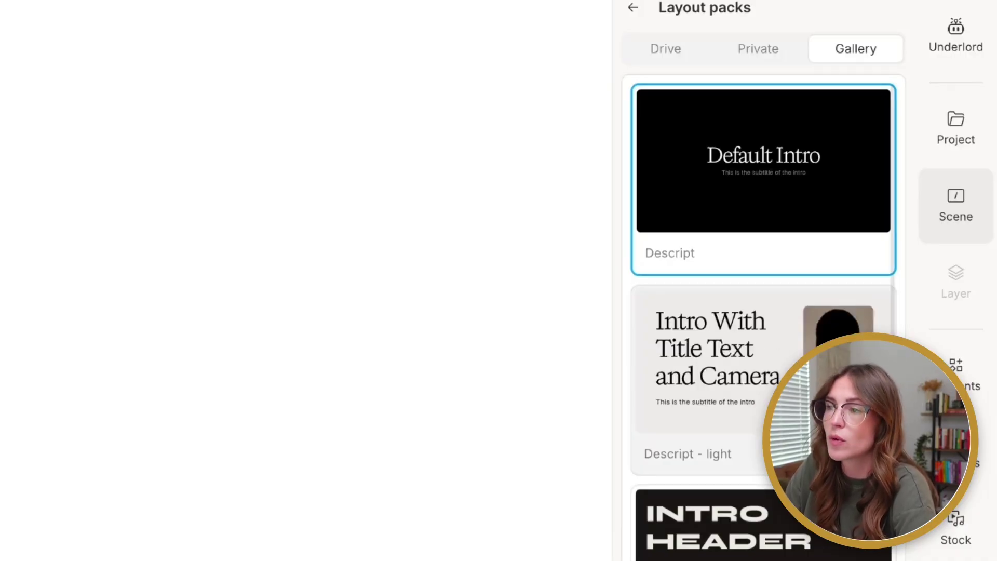
left_click(786, 288)
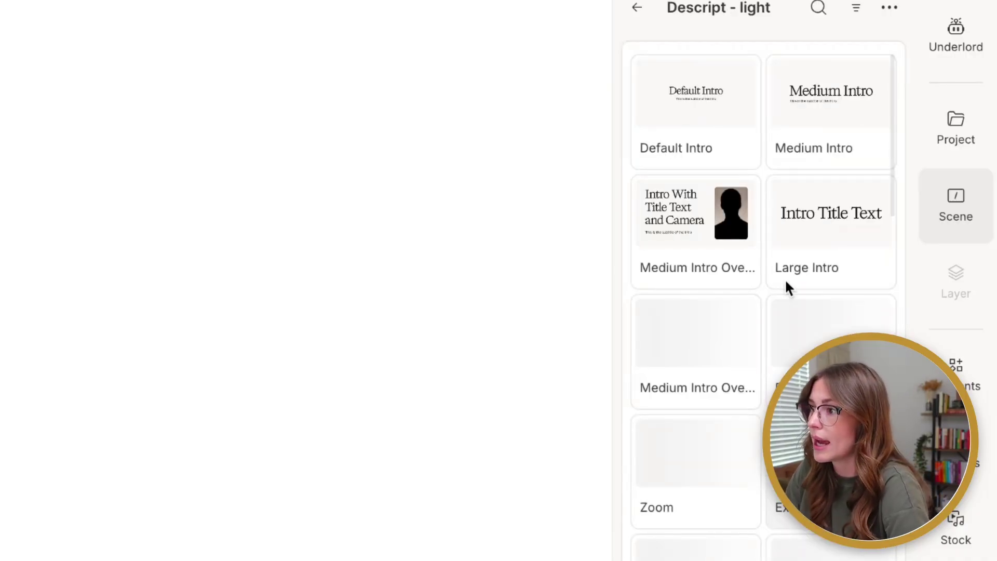
Step: Browse the "Descript - light" layouts, use that pack for the empty scene, and duplicate the layout pack
scroll(786, 288, "down", 15)
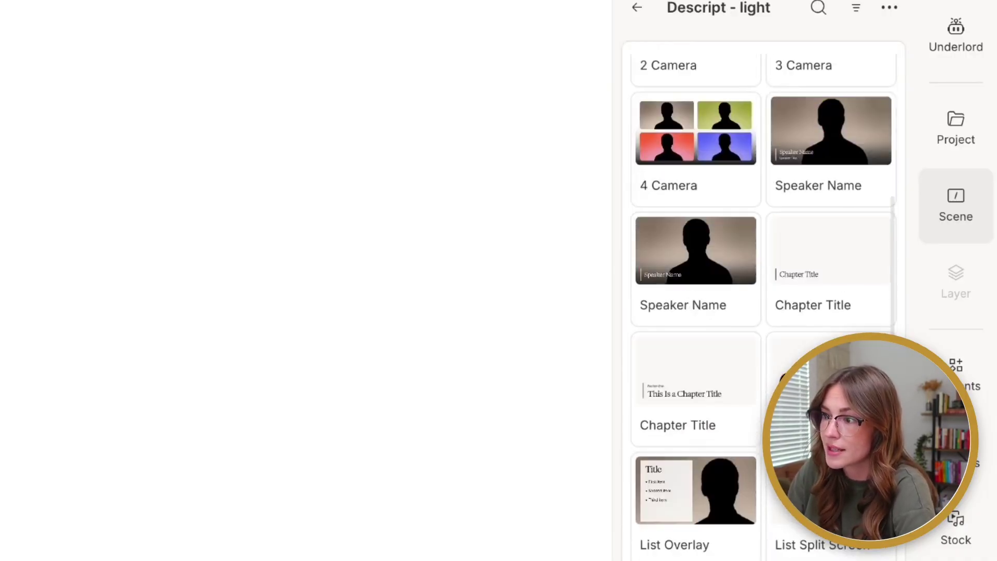
scroll(764, 156, "down", 15)
scroll(763, 156, "down", 8)
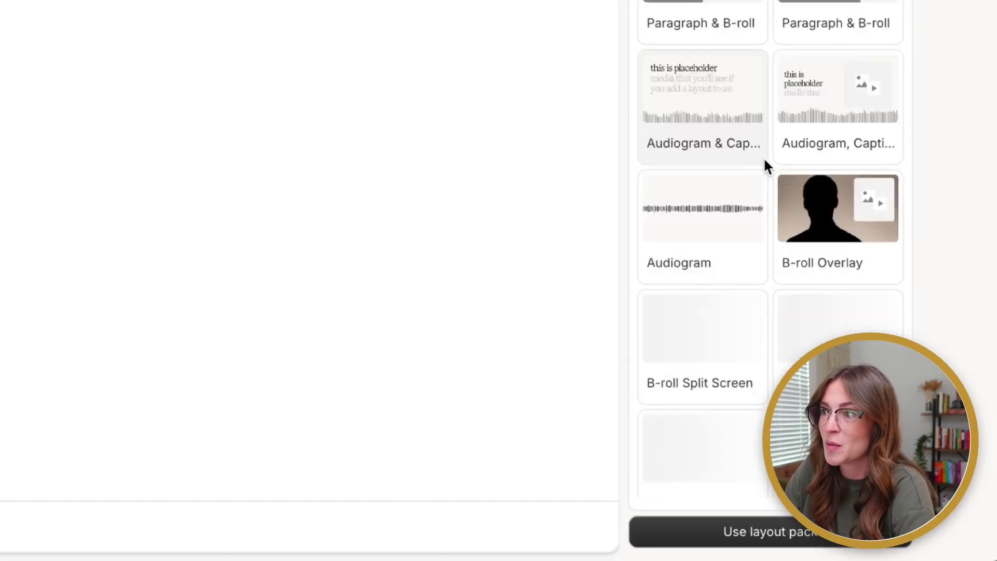
scroll(764, 157, "down", 8)
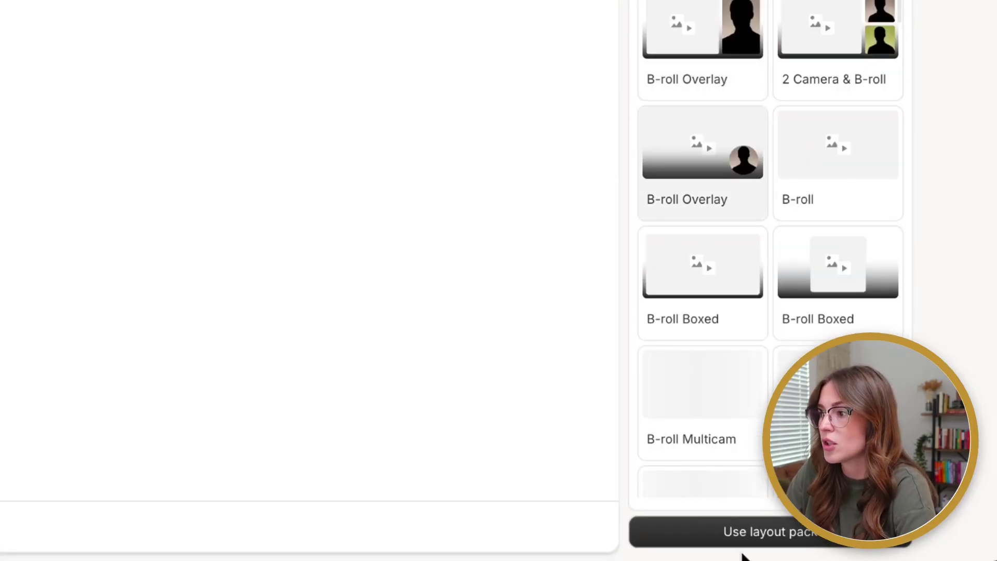
left_click(745, 538)
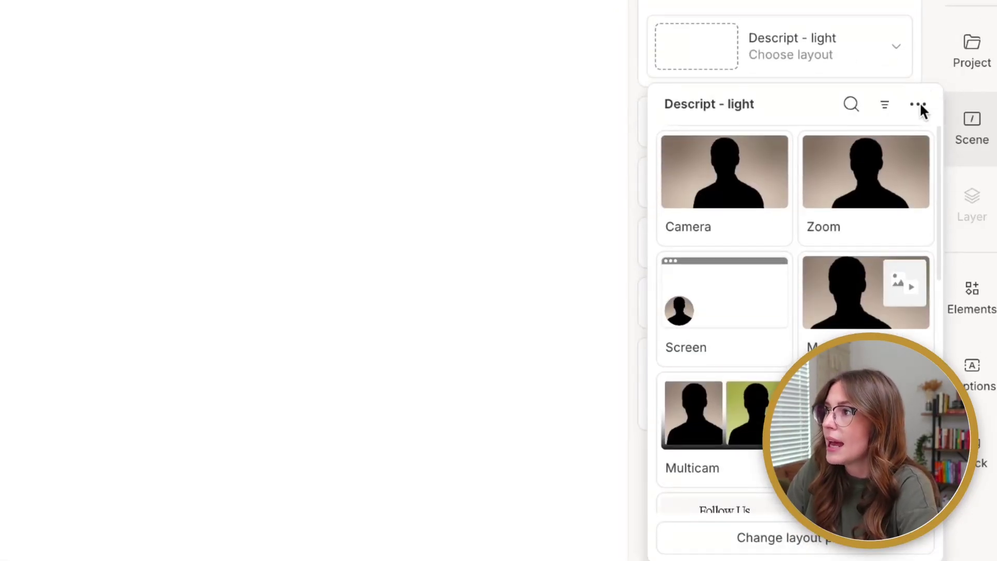
left_click(917, 105)
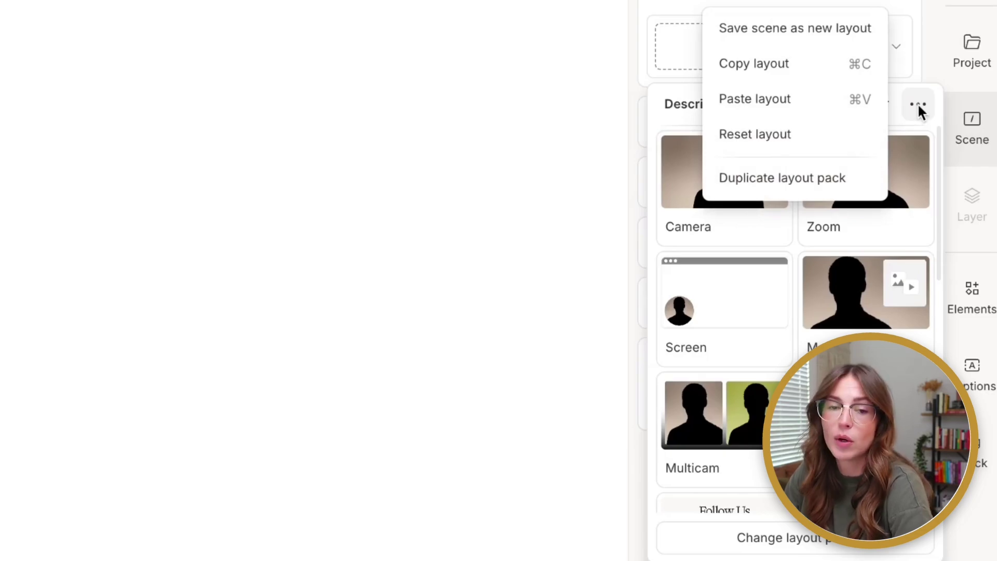
left_click(797, 179)
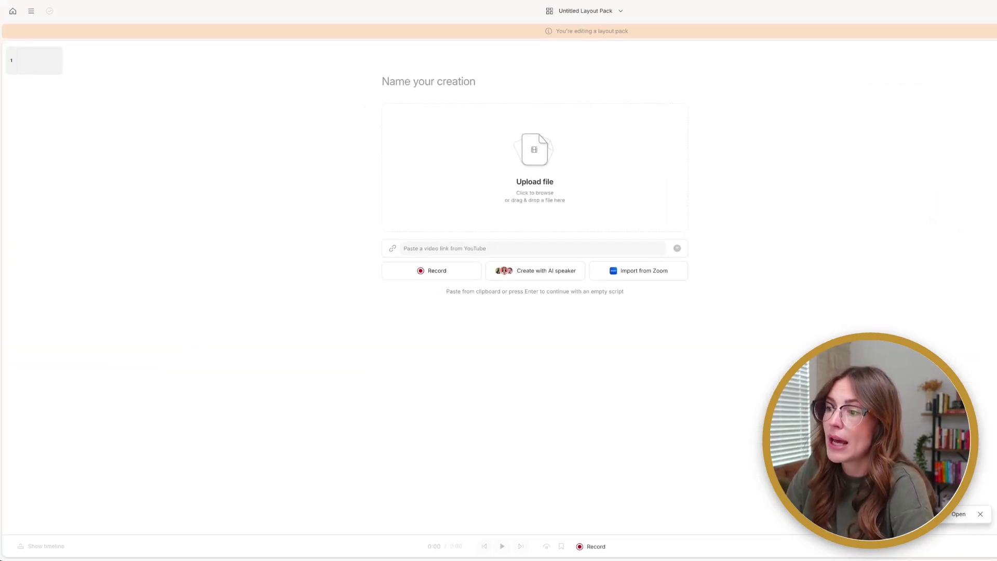
Step: Open the duplicated "Descript - light (Copy)" pack from the private layout packs and rename it Brand Name
left_click(13, 11)
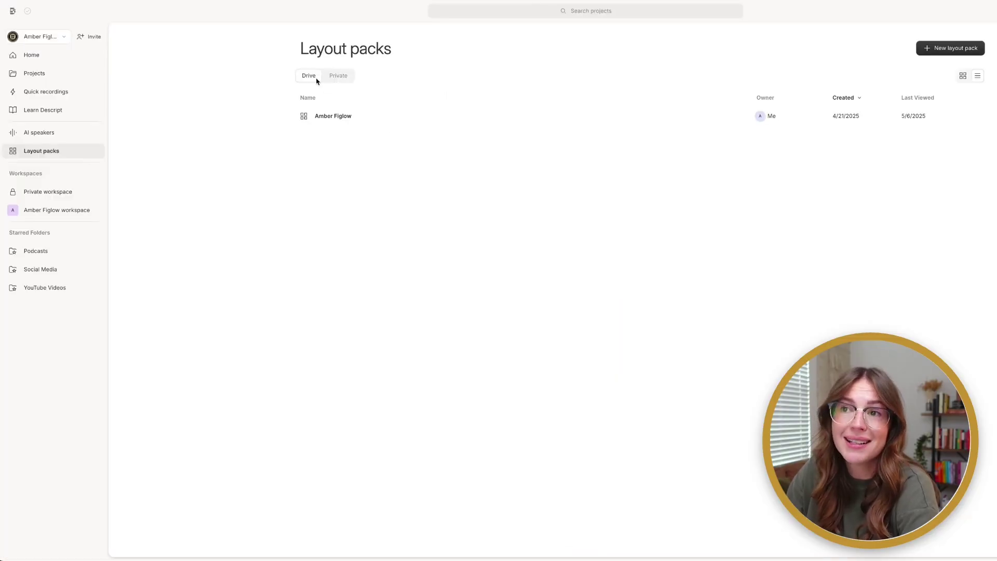
left_click(330, 78)
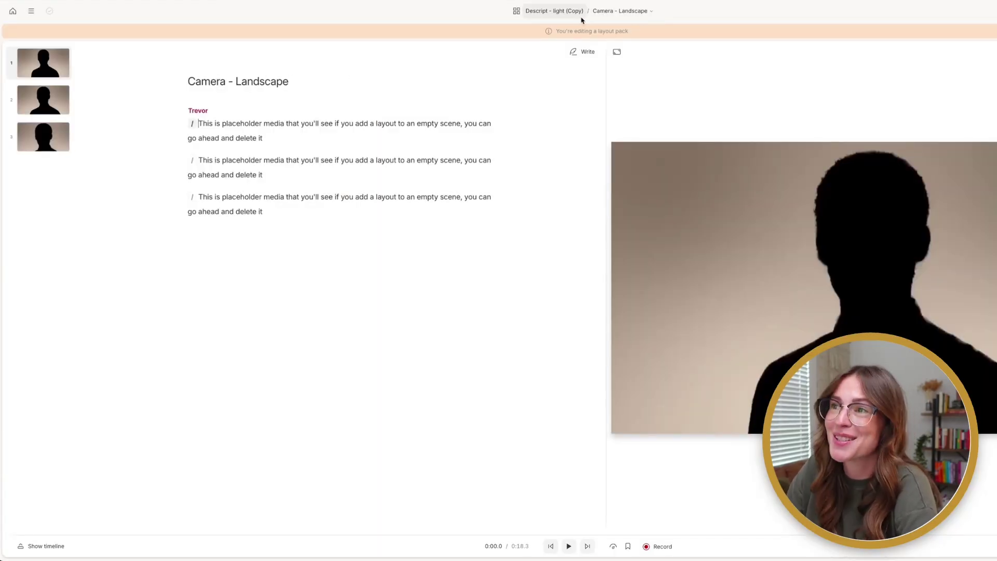
left_click(566, 11)
left_click(562, 30)
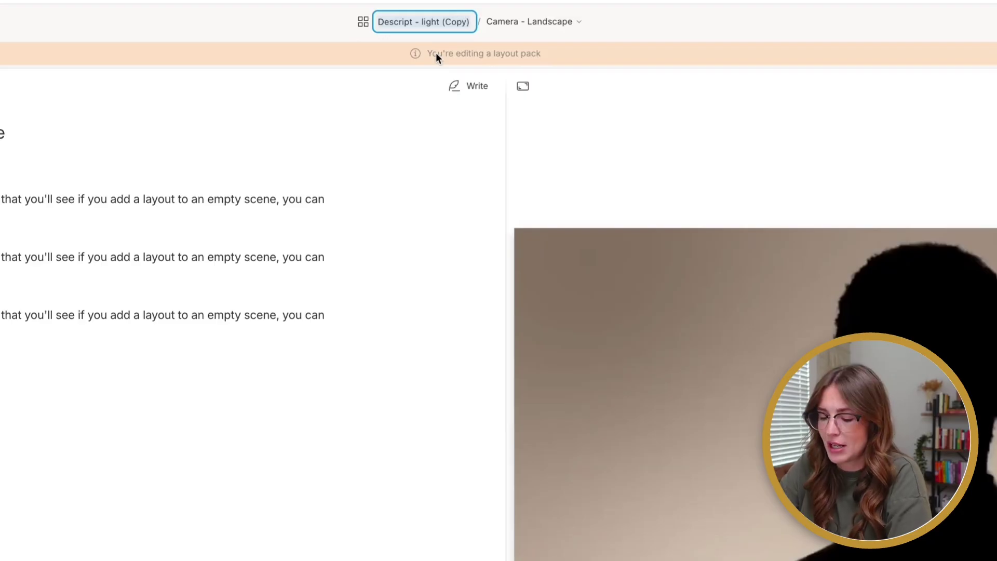
type("Brand Name")
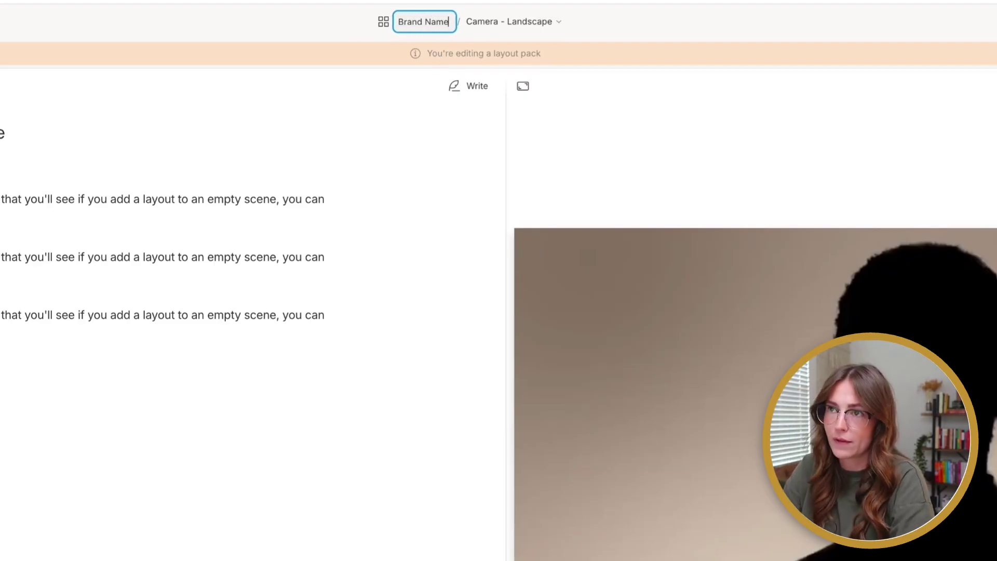
key("Return")
Step: Look through the Brand Name pack's composition folders and view the Camera - Portrait and Camera - Square compositions
left_click(535, 21)
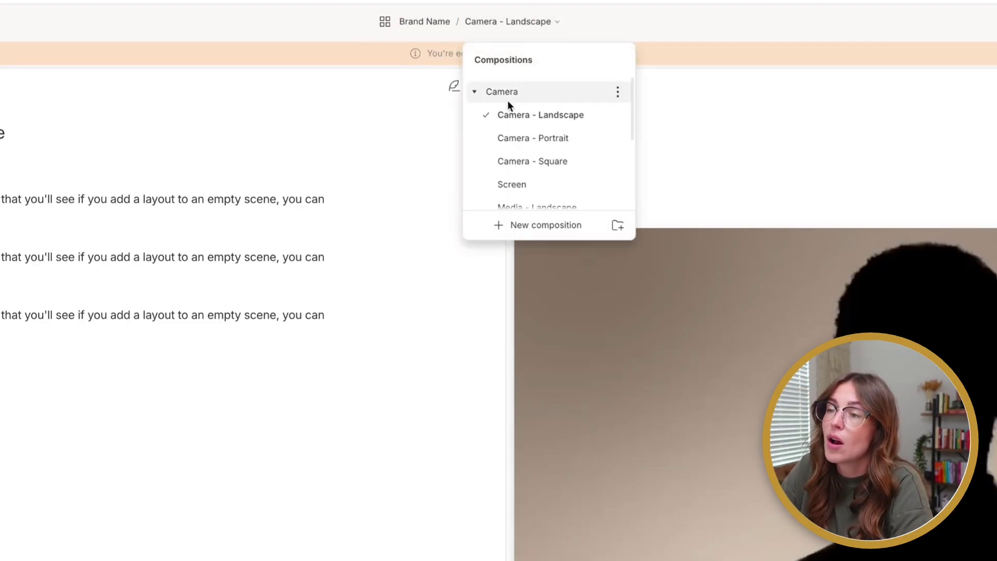
scroll(508, 100, "down", 3)
scroll(508, 100, "down", 2)
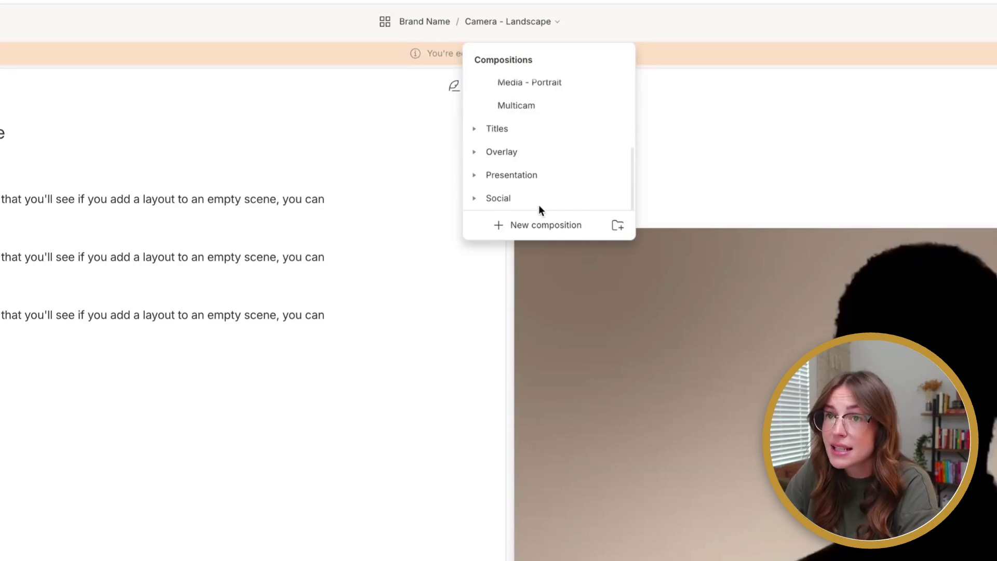
scroll(514, 182, "up", 5)
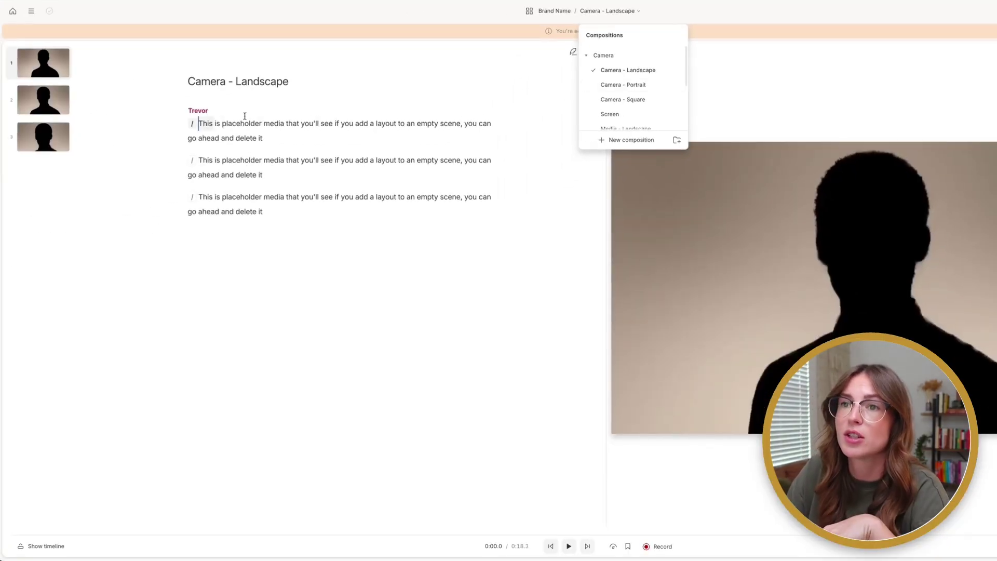
left_click(656, 84)
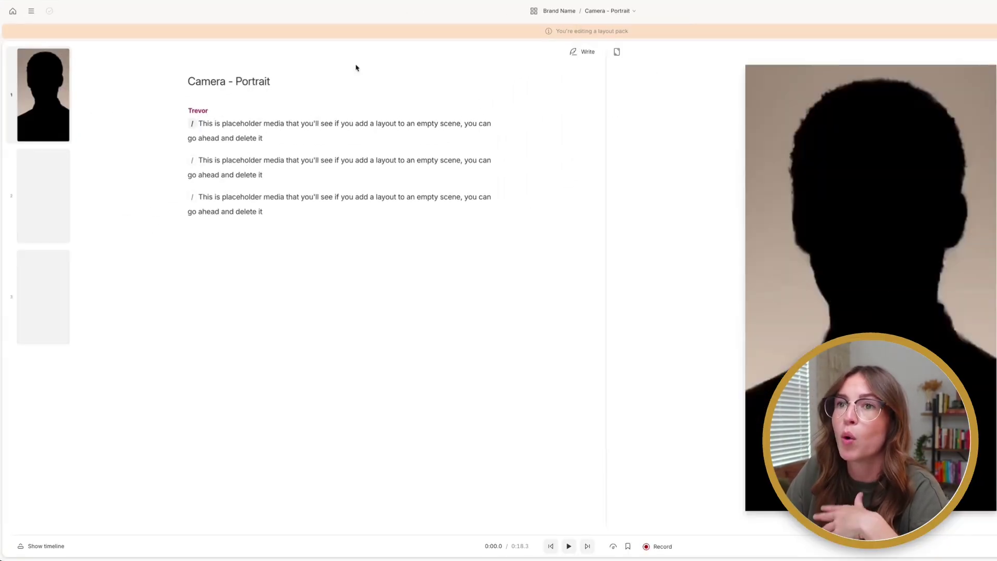
left_click(608, 11)
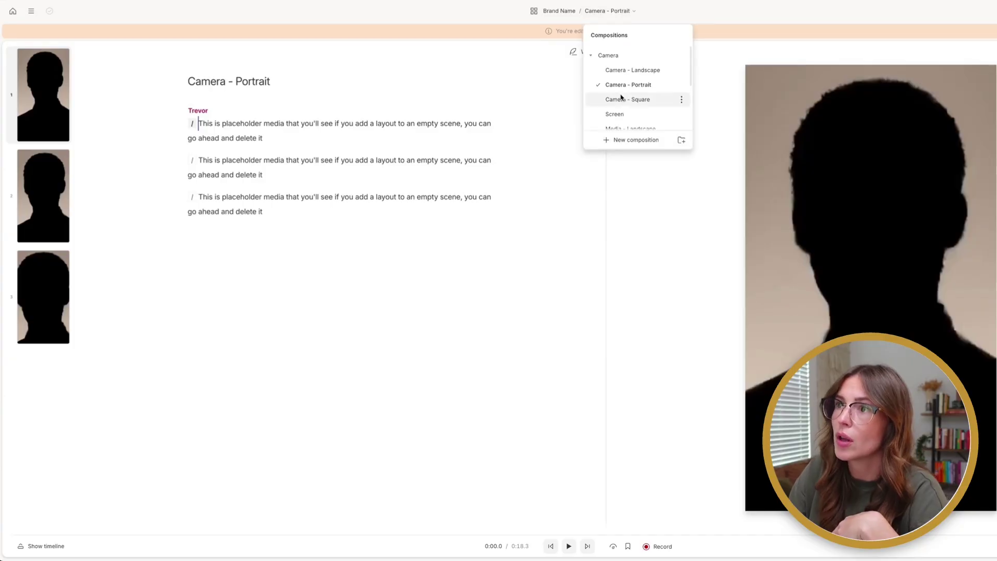
left_click(621, 98)
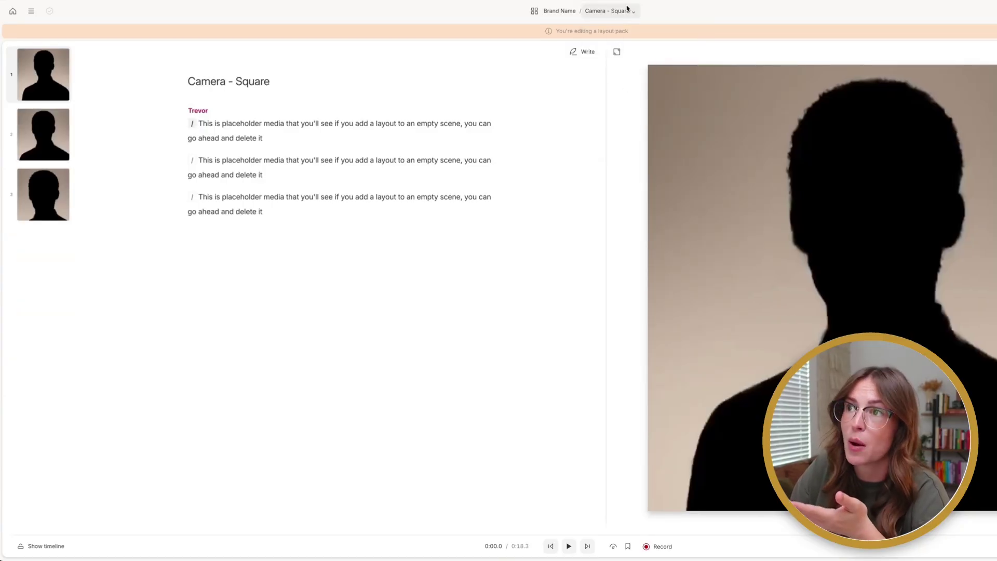
Step: Delete the Camera - Square composition from the Brand Name pack
left_click(629, 10)
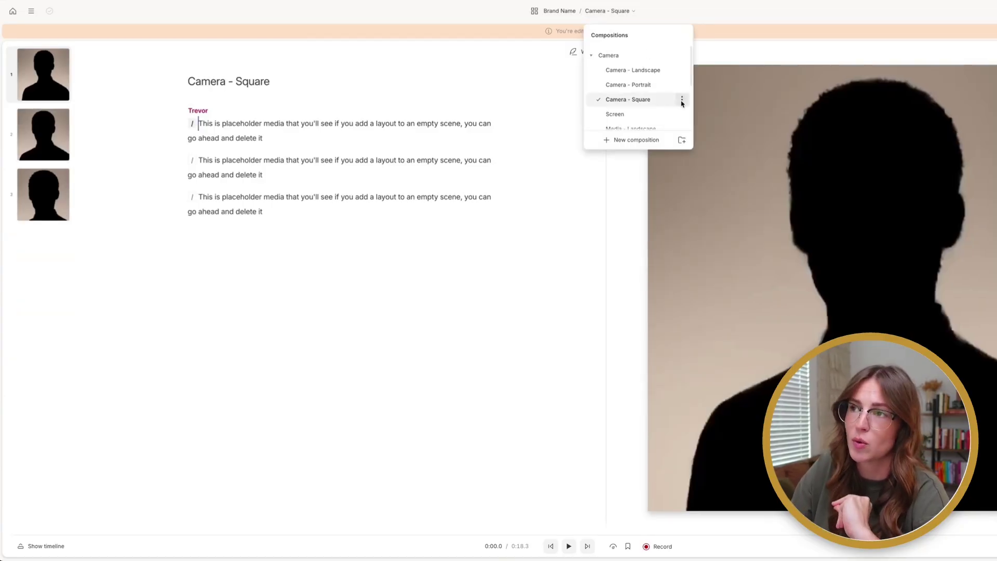
left_click(682, 100)
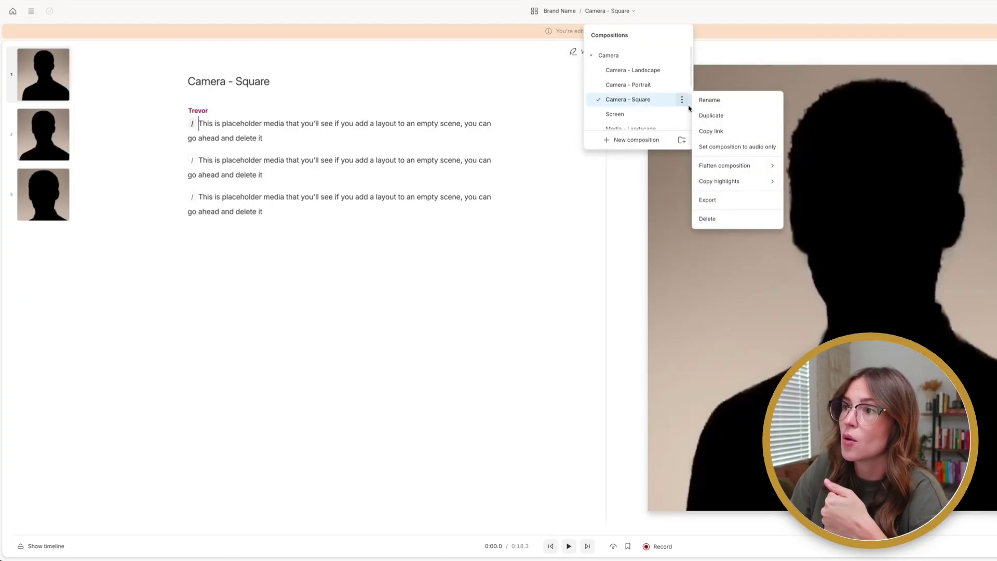
left_click(705, 217)
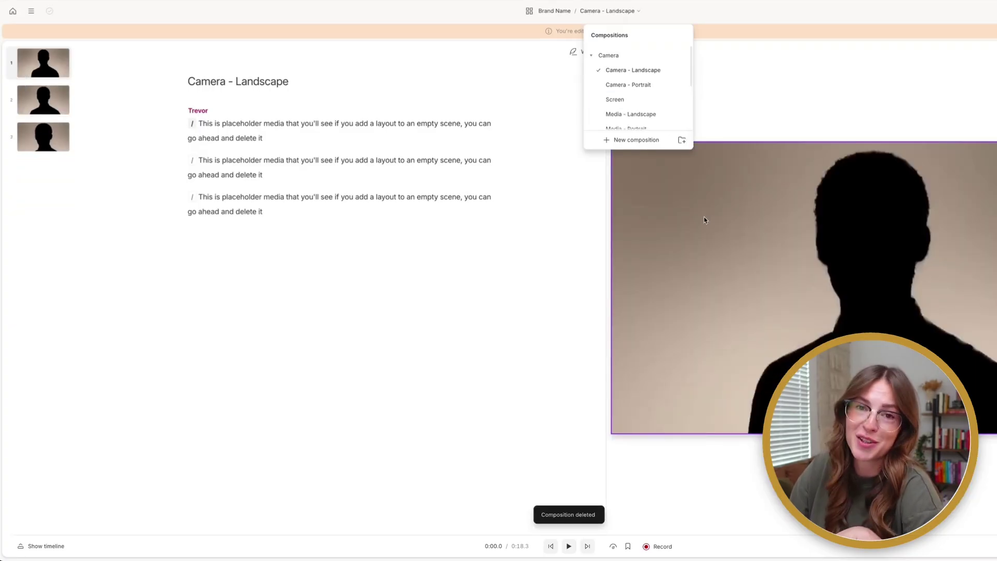
Step: Open the Intro - Landscape composition from the Titles folder at its first scene, Default Intro
scroll(649, 104, "down", 2)
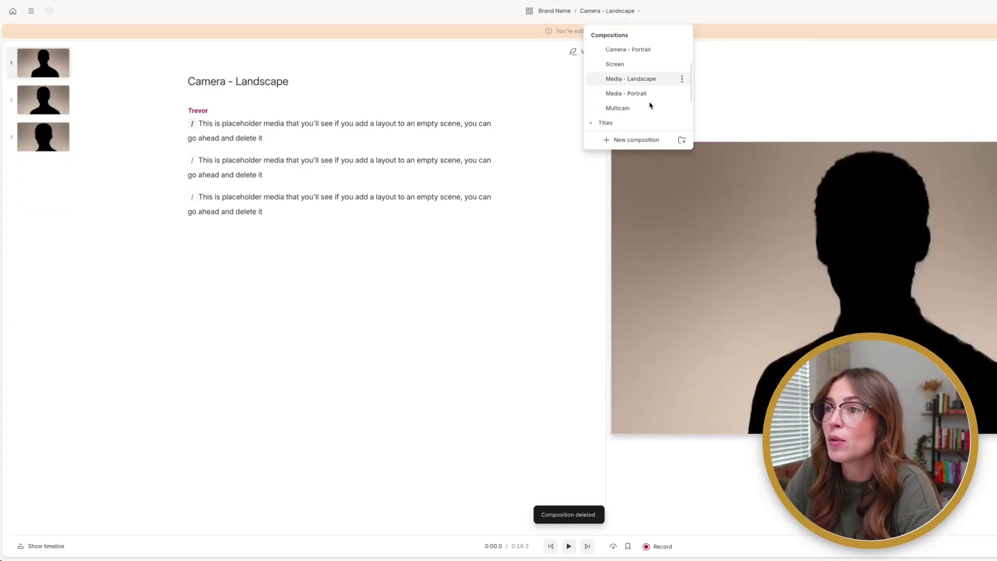
scroll(615, 123, "down", 2)
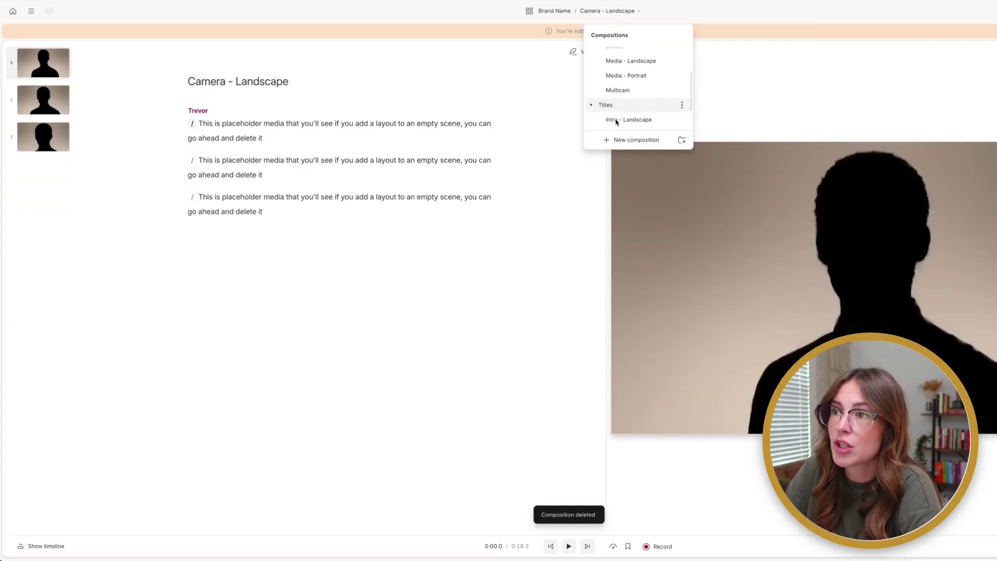
left_click(637, 102)
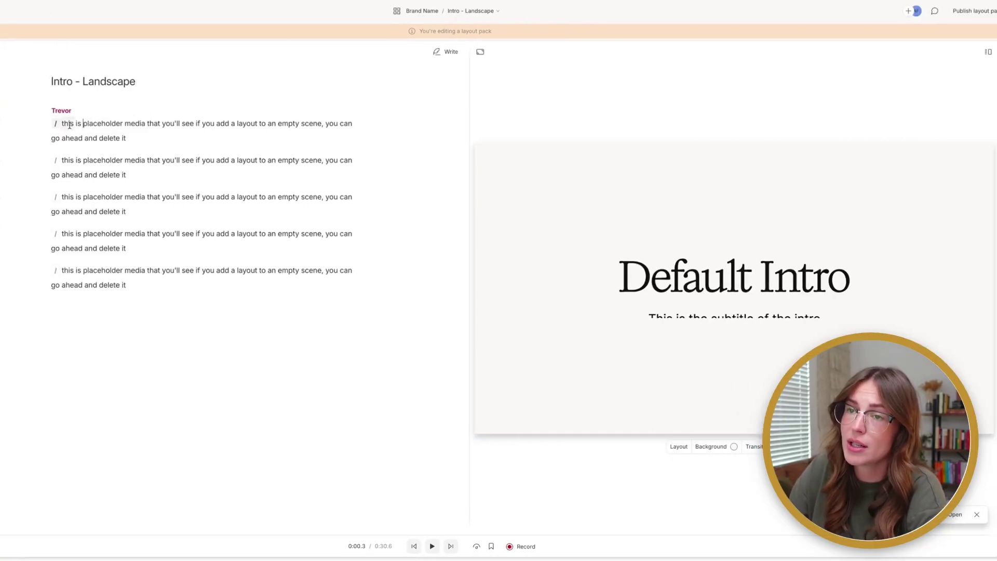
left_click(74, 123)
left_click(196, 124)
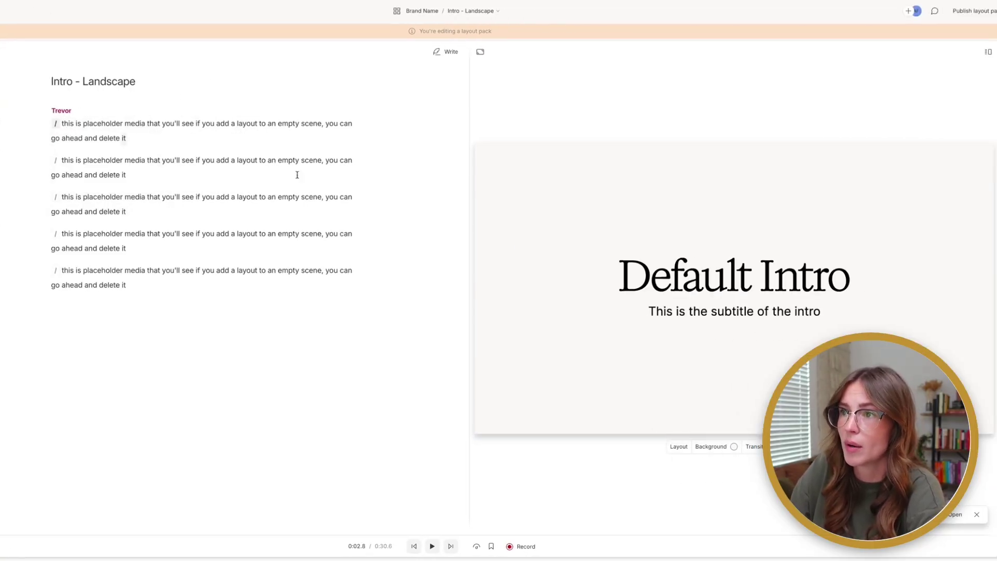
Step: Try the pink and yellow brand colors as the Default Intro scene's background and settle on the light teal one
left_click(734, 446)
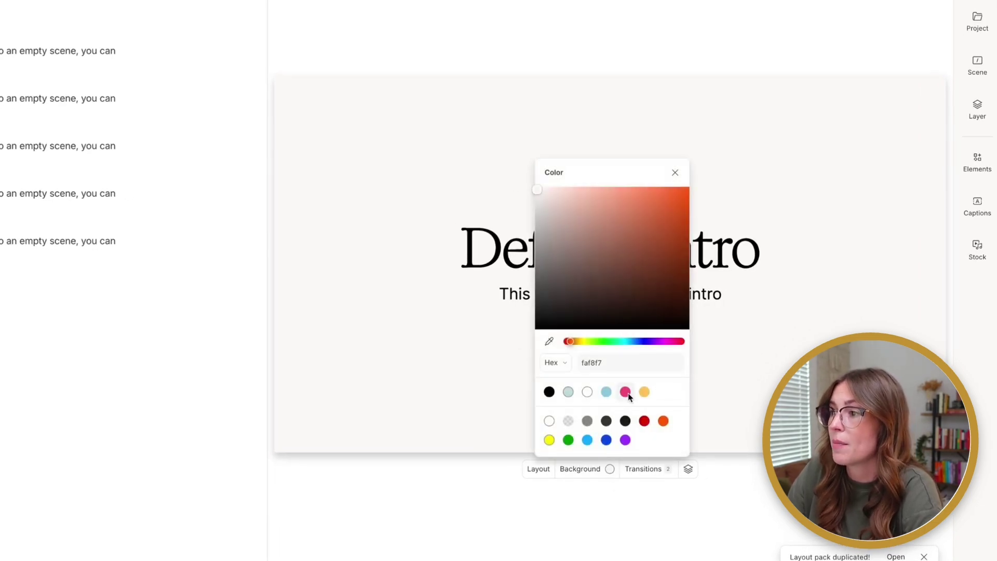
left_click(626, 392)
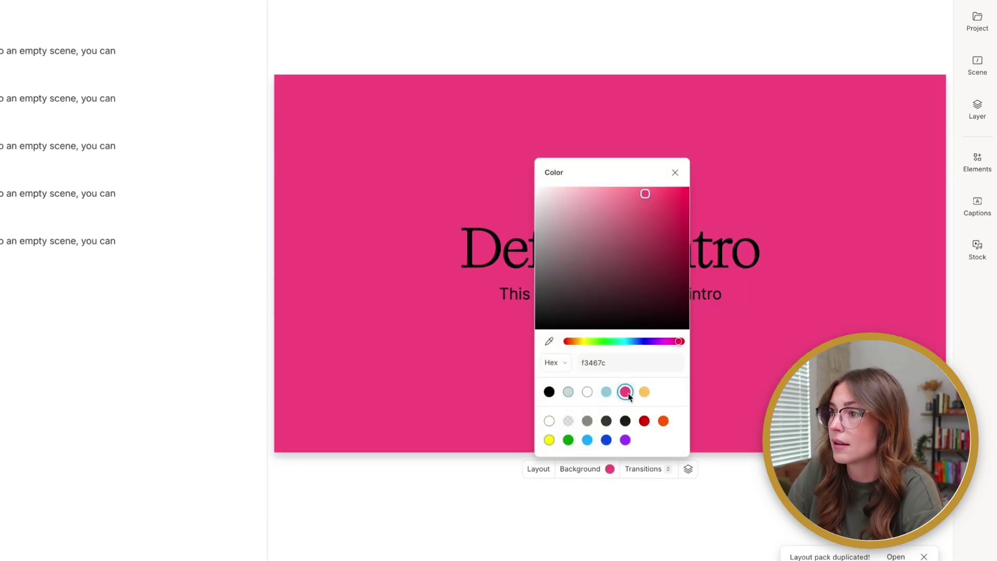
left_click(643, 392)
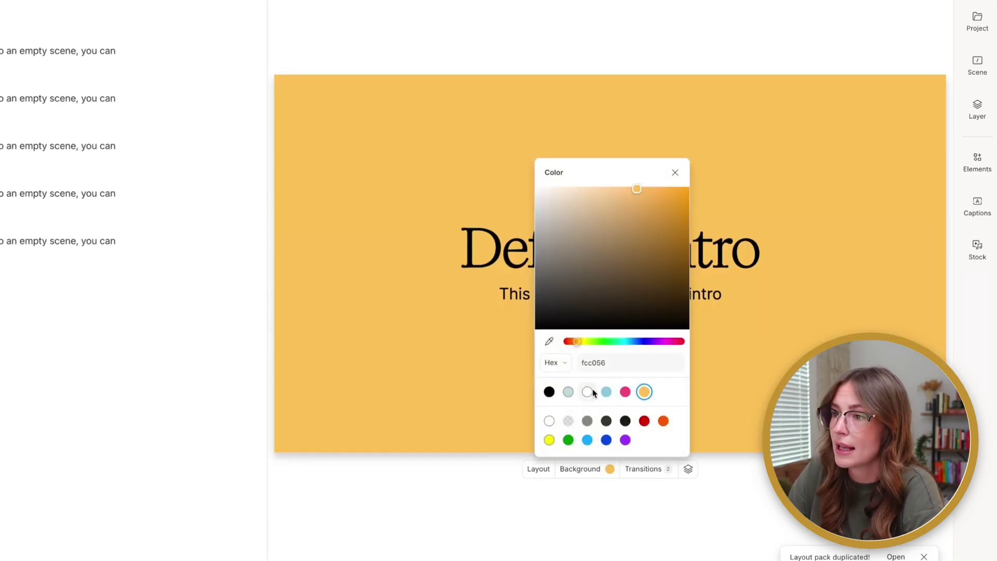
left_click(568, 392)
left_click(833, 312)
Step: Set the Default Intro title's font to JetBrains Mono and change the font styling of the subtitle beneath it
left_click(680, 263)
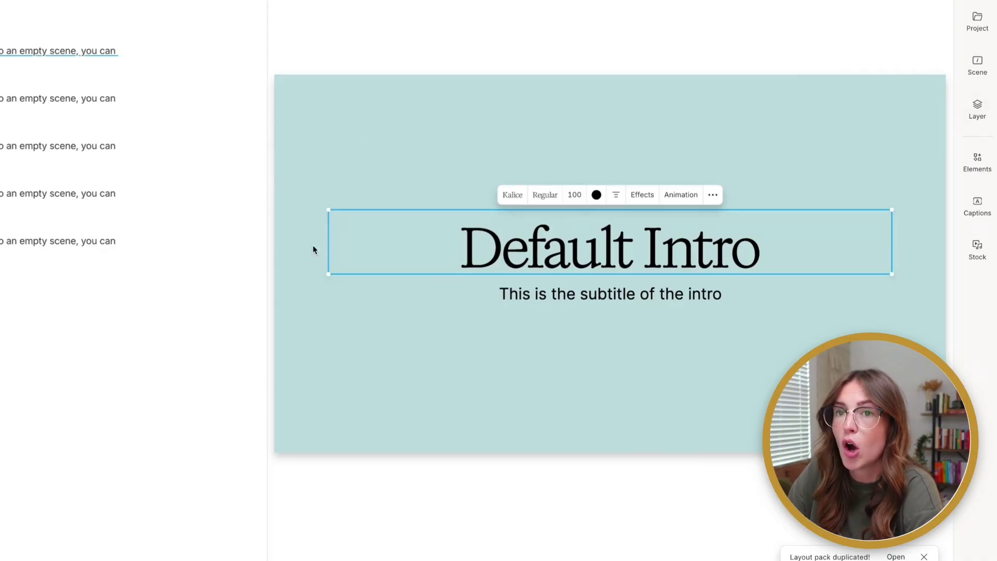
left_click(974, 109)
left_click(849, 207)
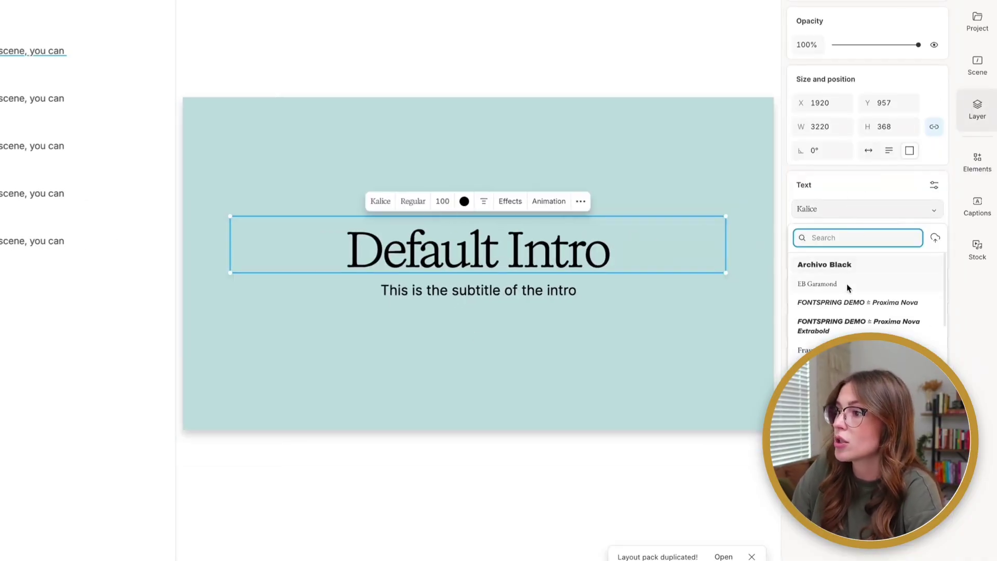
left_click(831, 388)
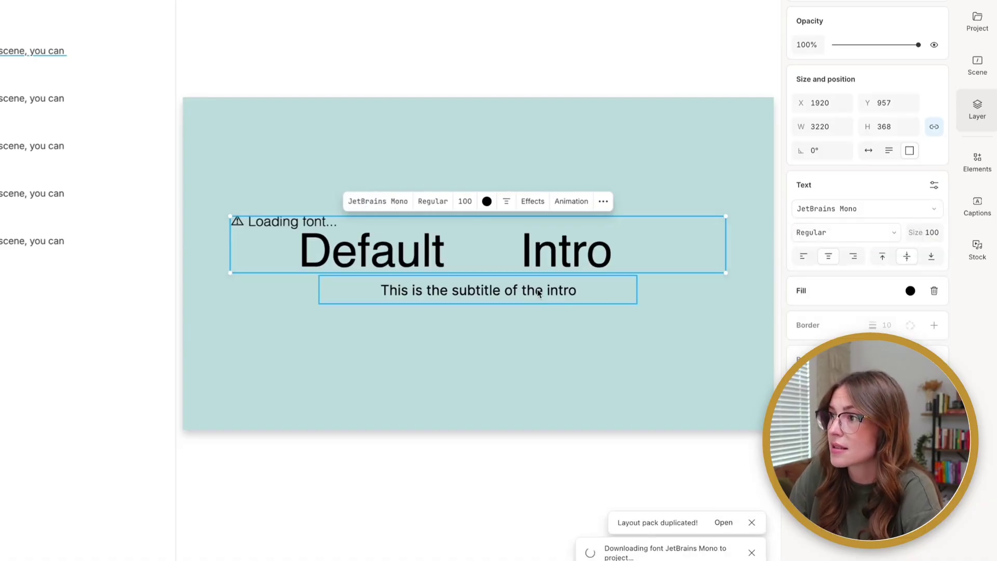
left_click(569, 294)
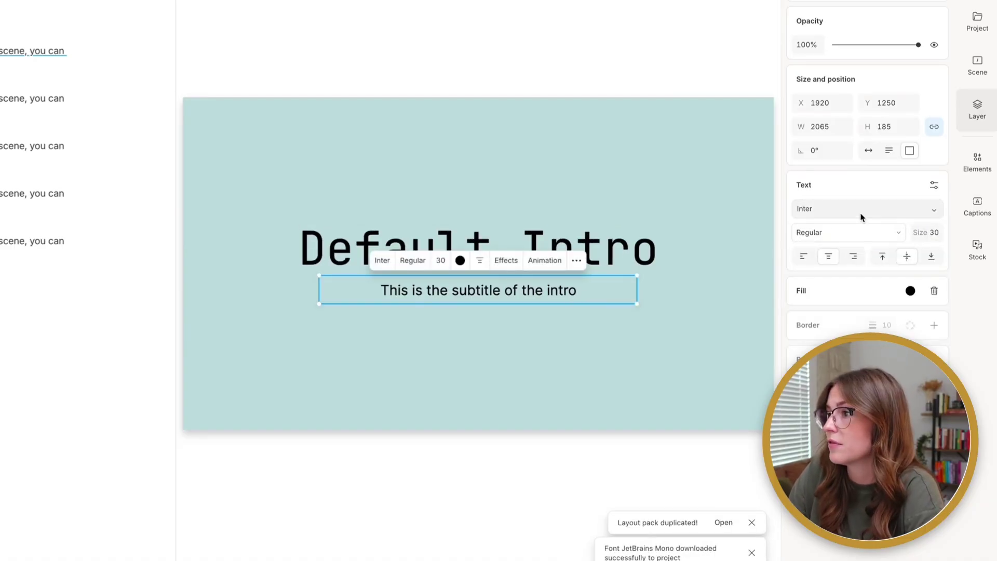
left_click(857, 232)
left_click(831, 418)
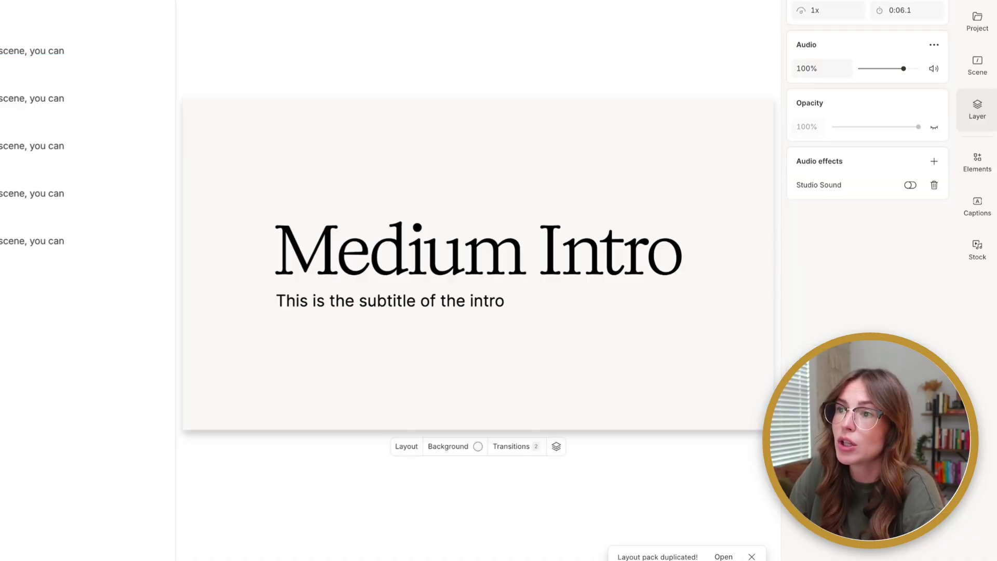
Step: Look through the compositions in the pack's Titles, Overlay and Presentation folders
left_click(289, 10)
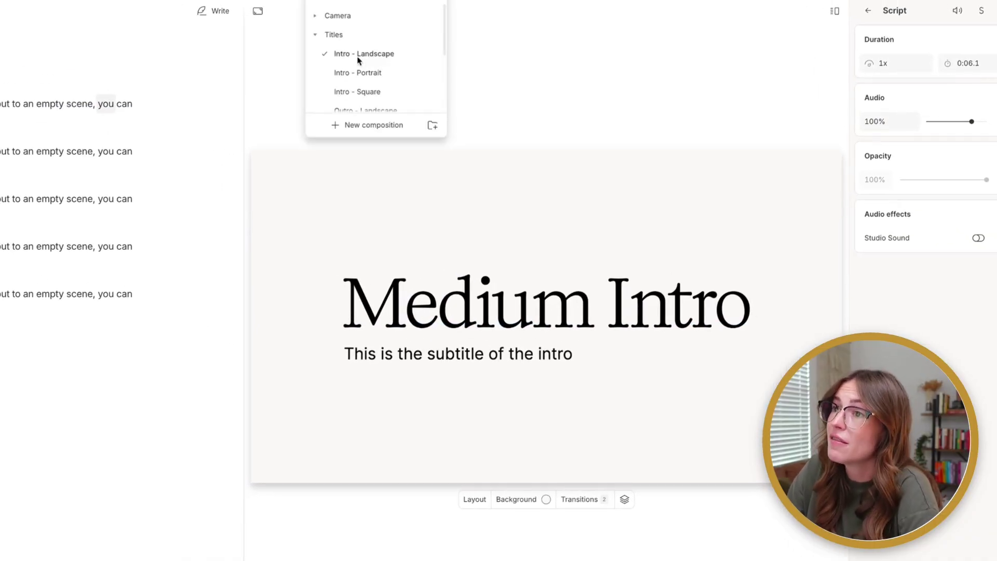
scroll(289, 34, "down", 3)
left_click(315, 66)
scroll(401, 80, "down", 4)
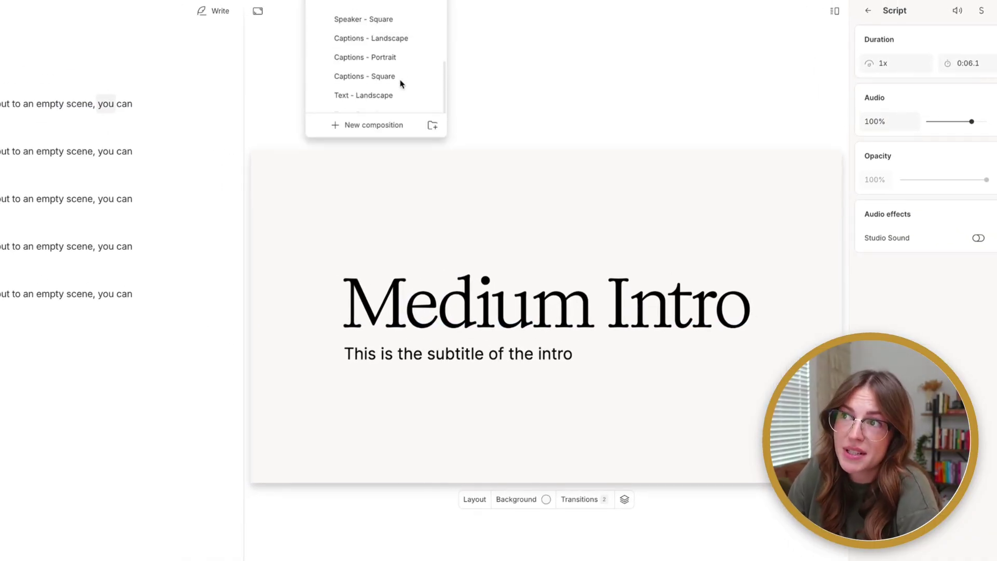
scroll(377, 71, "down", 3)
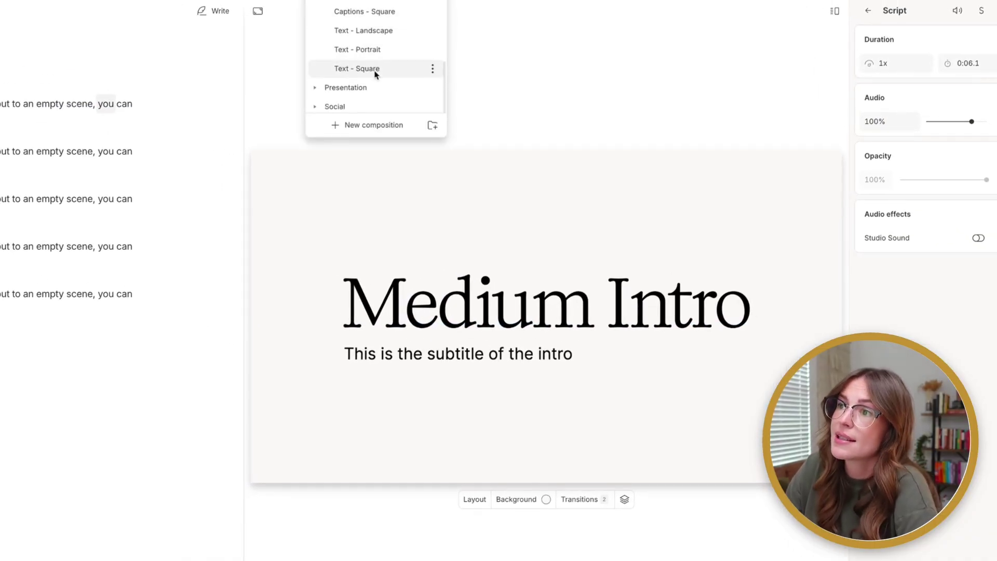
left_click(315, 87)
scroll(318, 89, "down", 3)
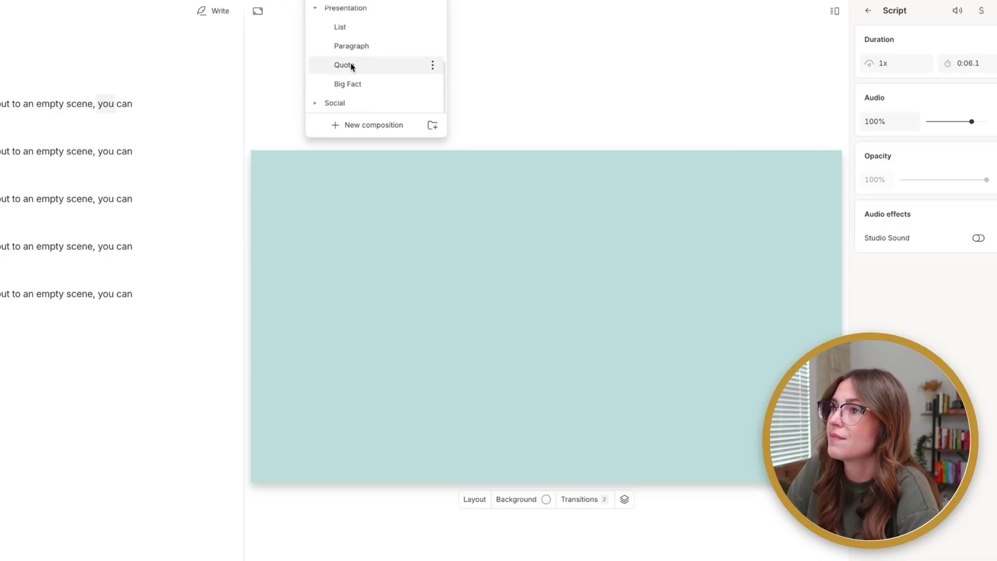
Step: Open the Quote composition from the Presentation folder and show its timeline tall enough to reveal the layer tracks
left_click(349, 65)
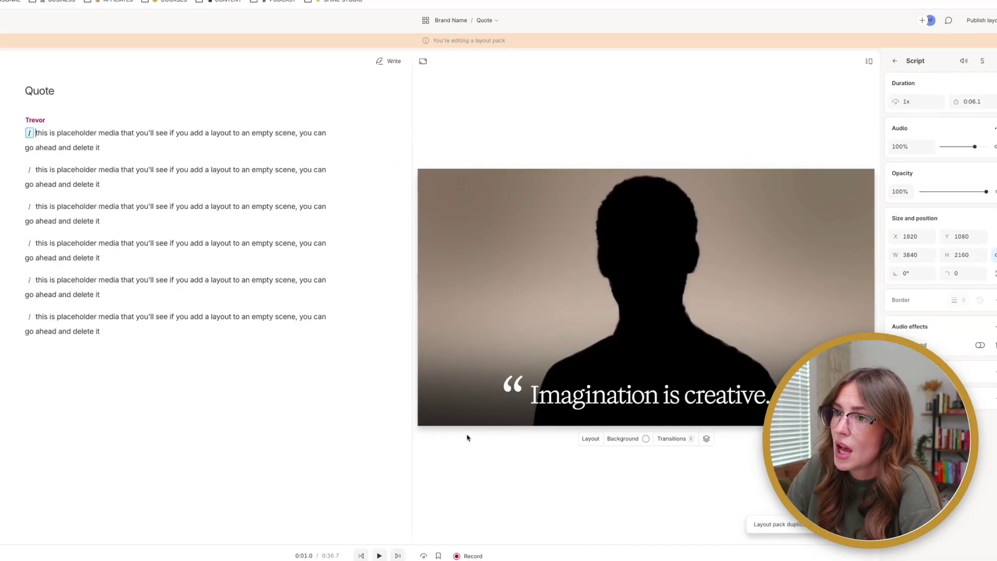
left_click(305, 474)
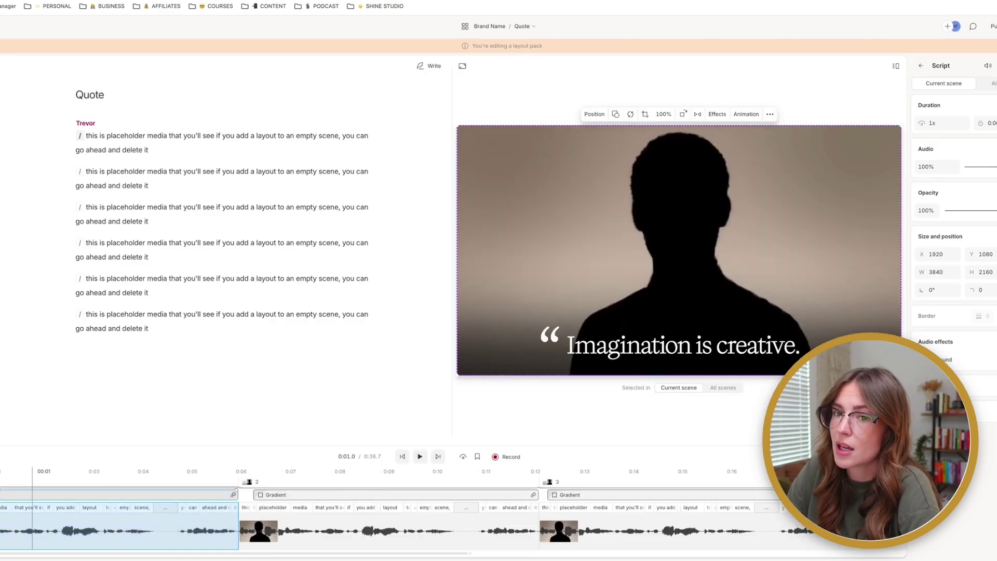
left_click_drag(11, 446, 24, 386)
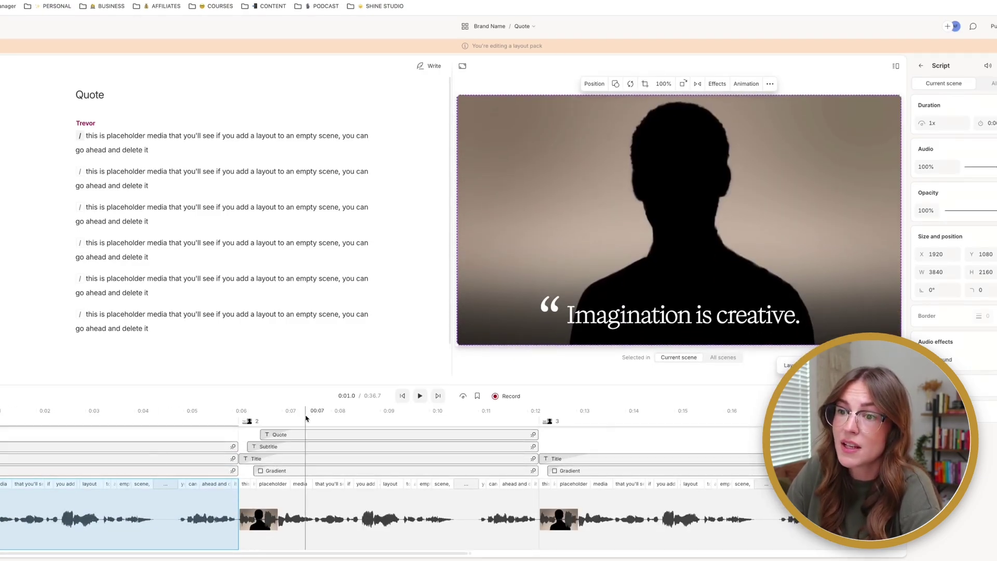
Step: Delete the Gradient layer from the second Quote scene and select the quotation mark's text layer
left_click(326, 457)
left_click(283, 472)
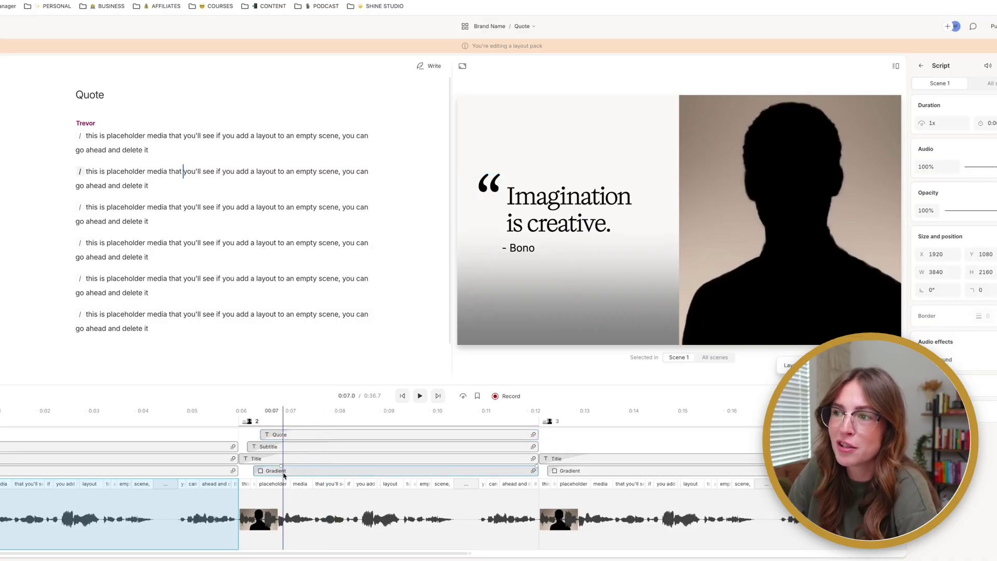
left_click(298, 472)
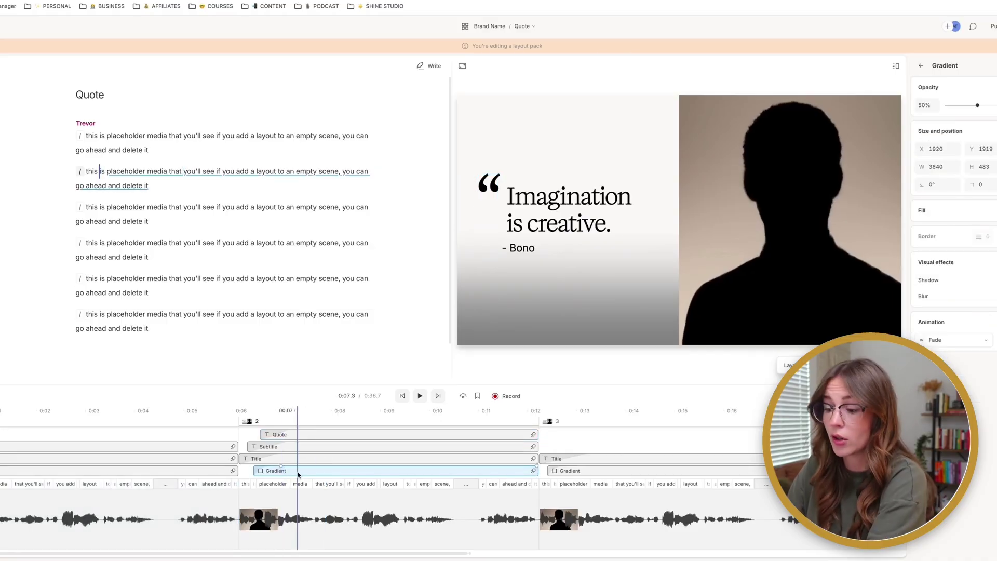
key("Delete")
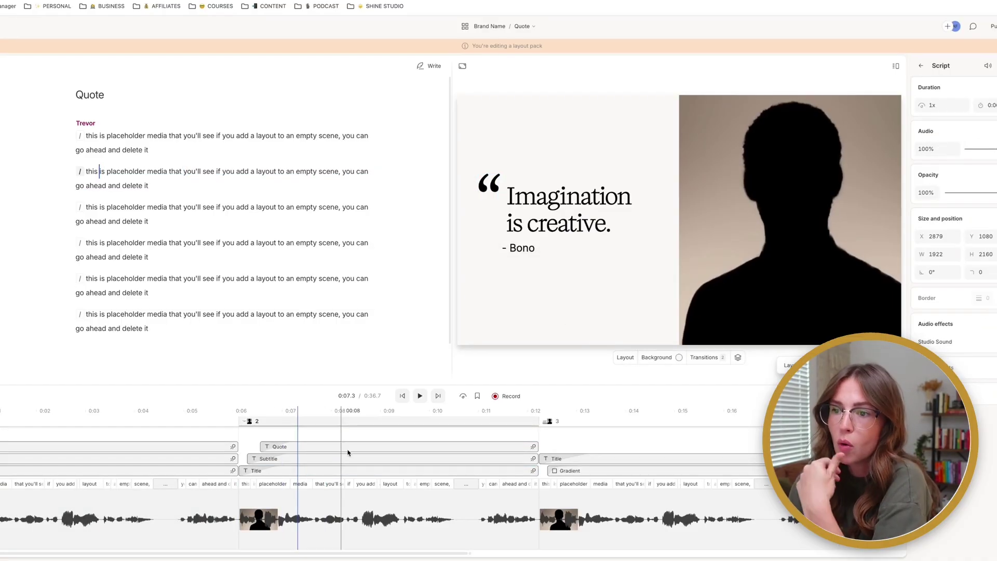
left_click(263, 446)
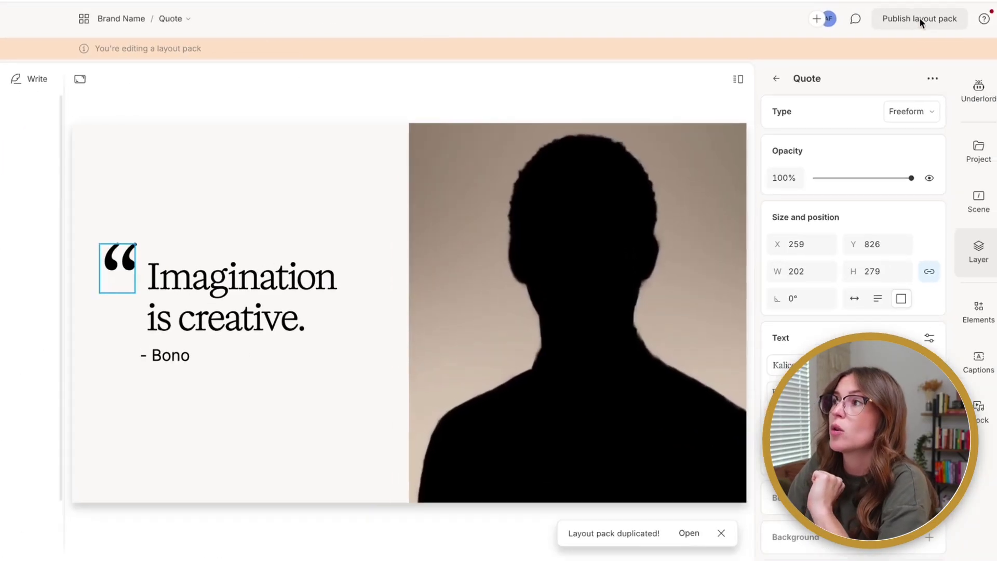
Step: Review the layout thumbnails, names and category options for publishing the layout pack, and close the review without publishing
left_click(911, 17)
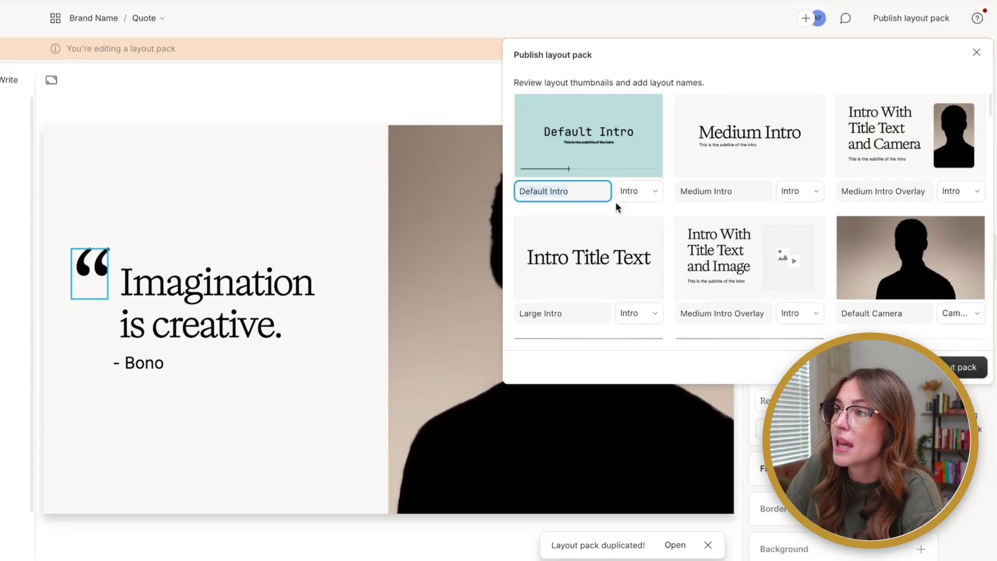
left_click(634, 194)
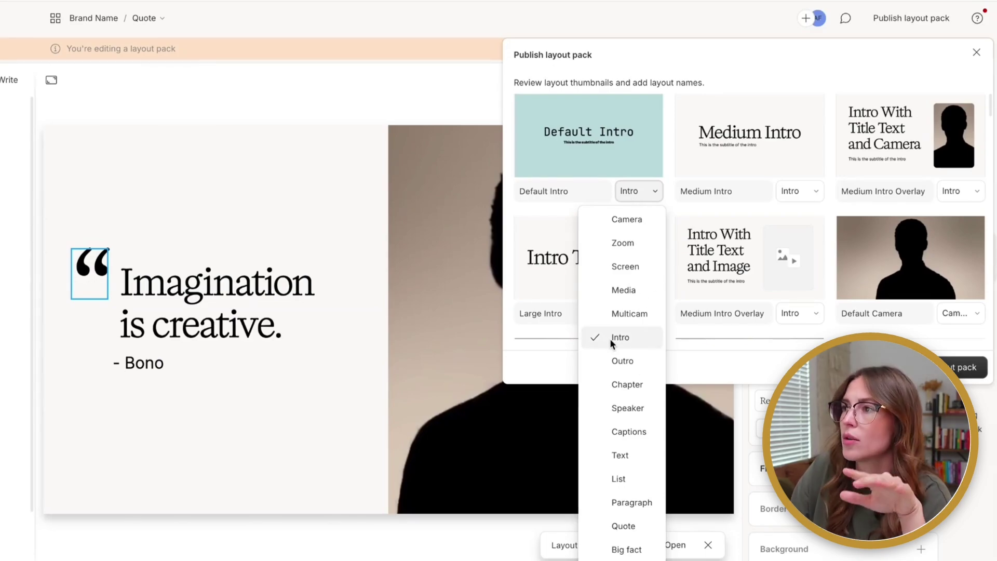
scroll(677, 216, "down", 5)
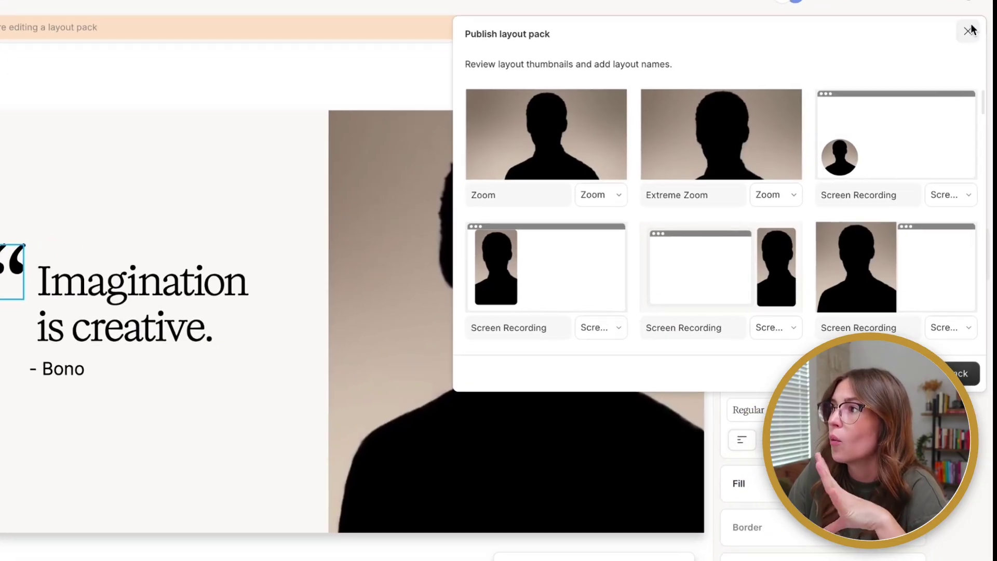
left_click(976, 52)
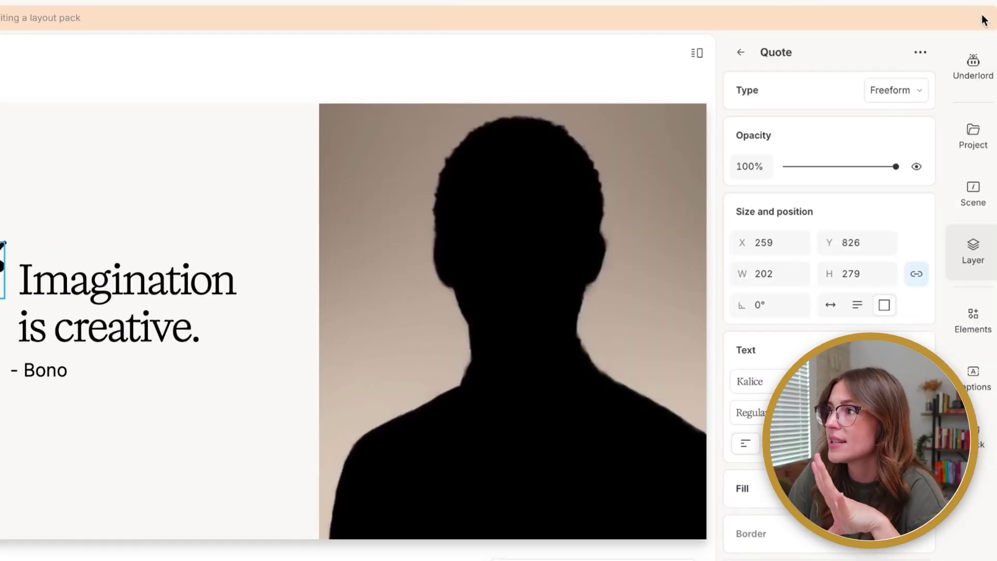
Step: Browse the Camera and Zoom layout variations available for the current scene without applying any
left_click(961, 189)
left_click(870, 147)
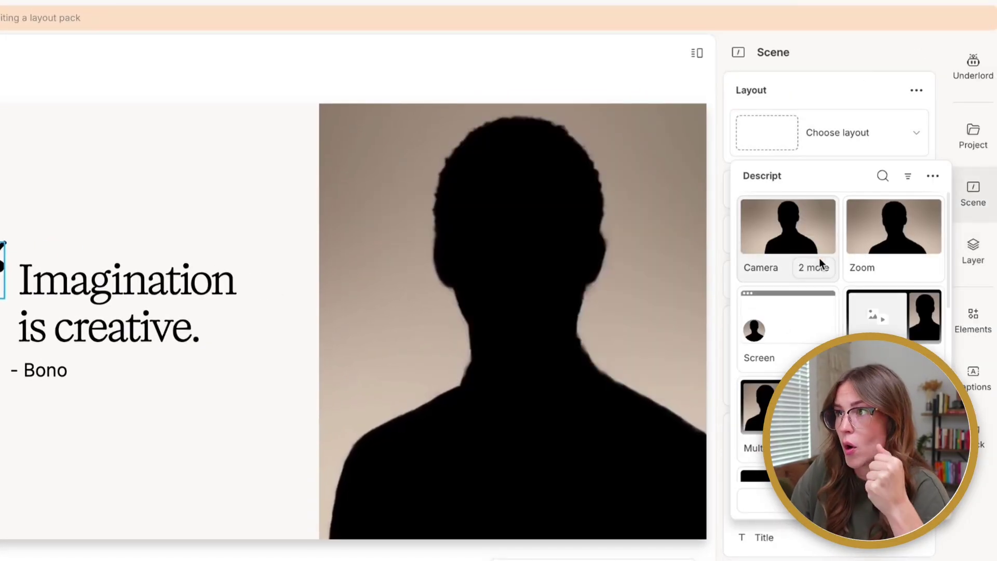
left_click(801, 267)
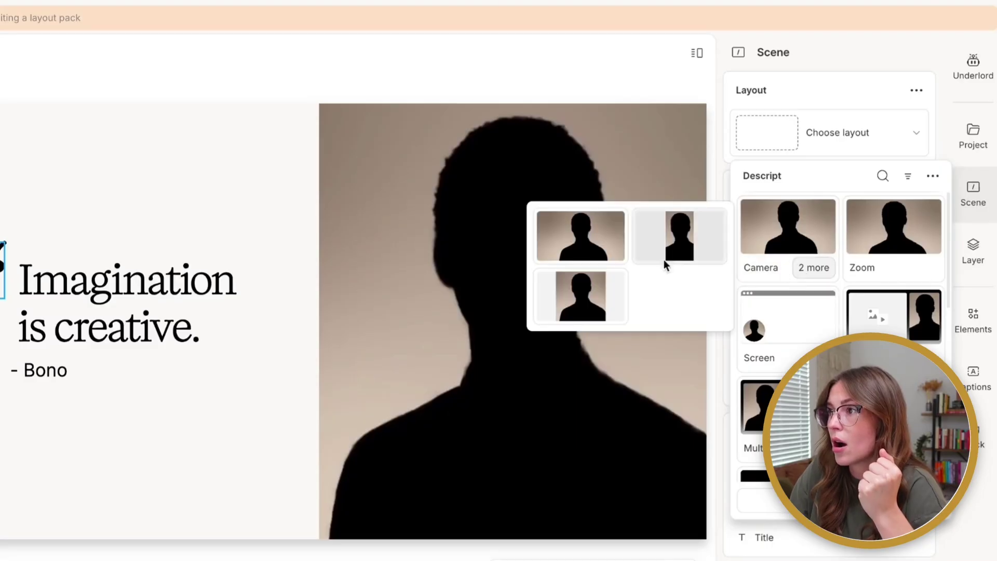
left_click(924, 267)
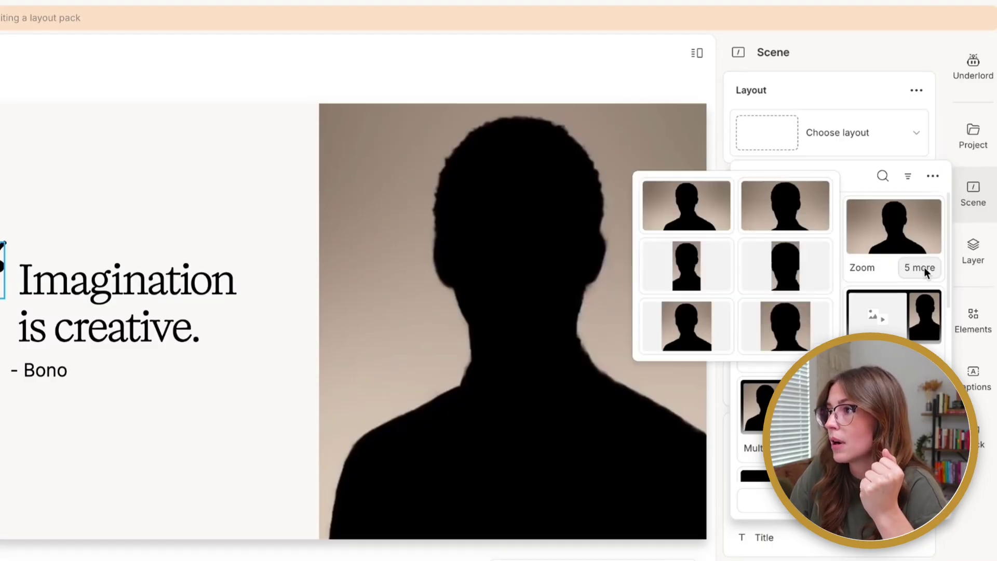
left_click(934, 273)
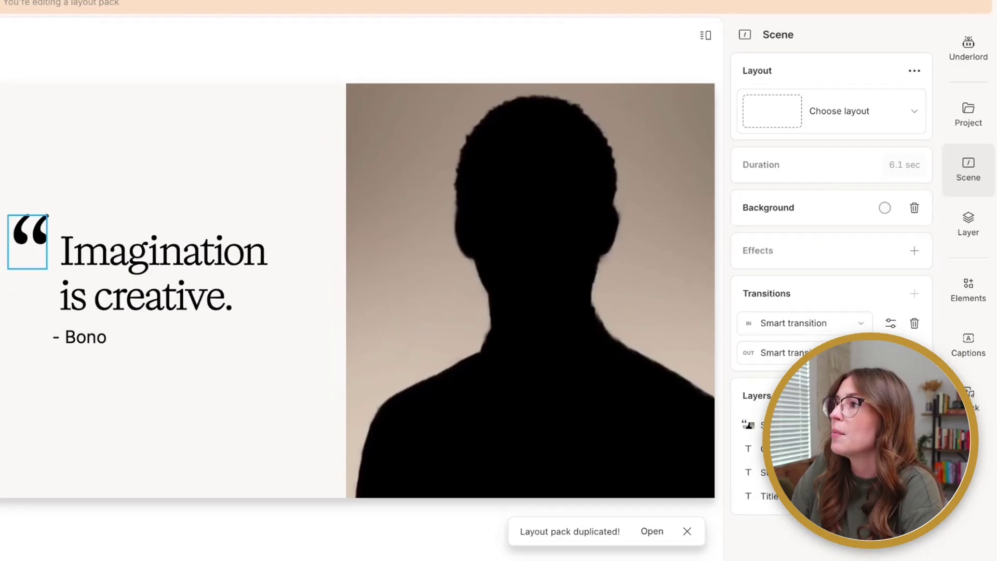
Step: Switch to the "136 - How to setup Claude for your business" project, shrink the timeline and view scenes 18, 19 and 20
left_click(843, 11)
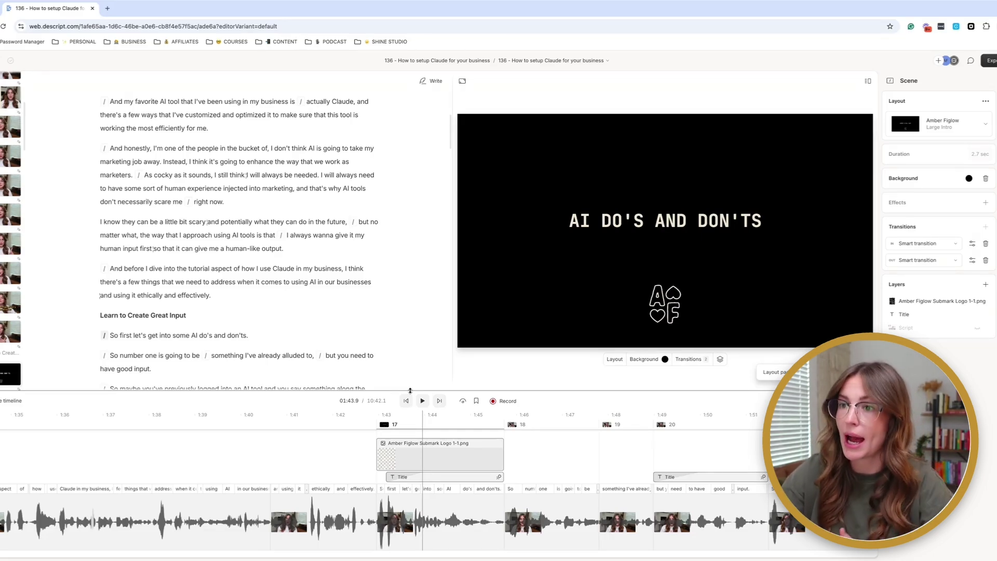
left_click_drag(410, 391, 411, 423)
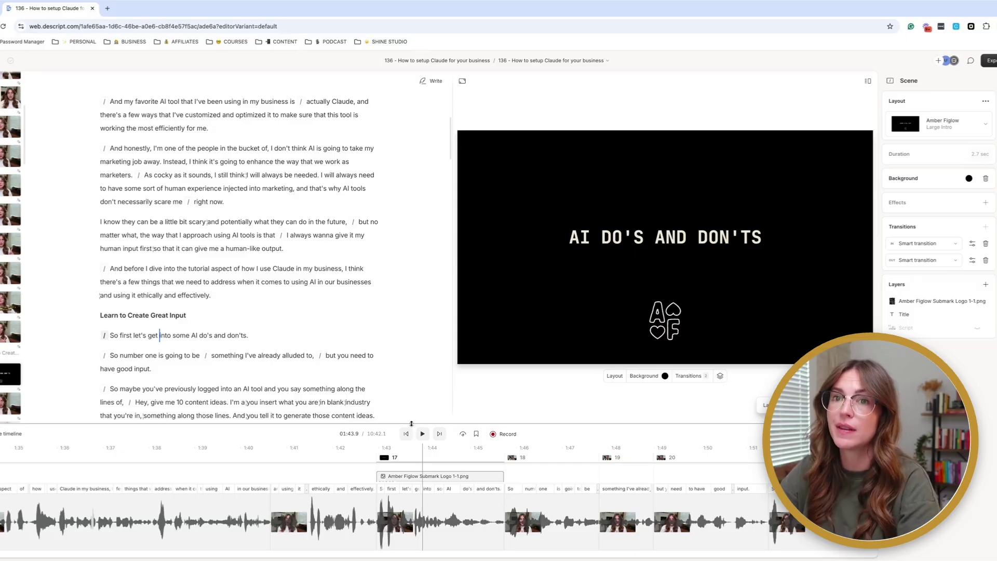
left_click(524, 457)
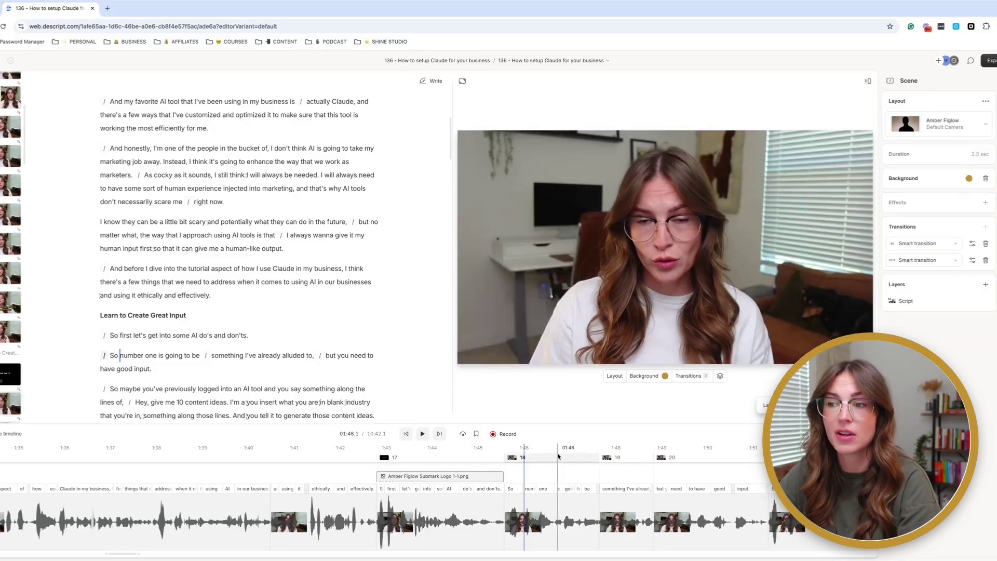
left_click(612, 457)
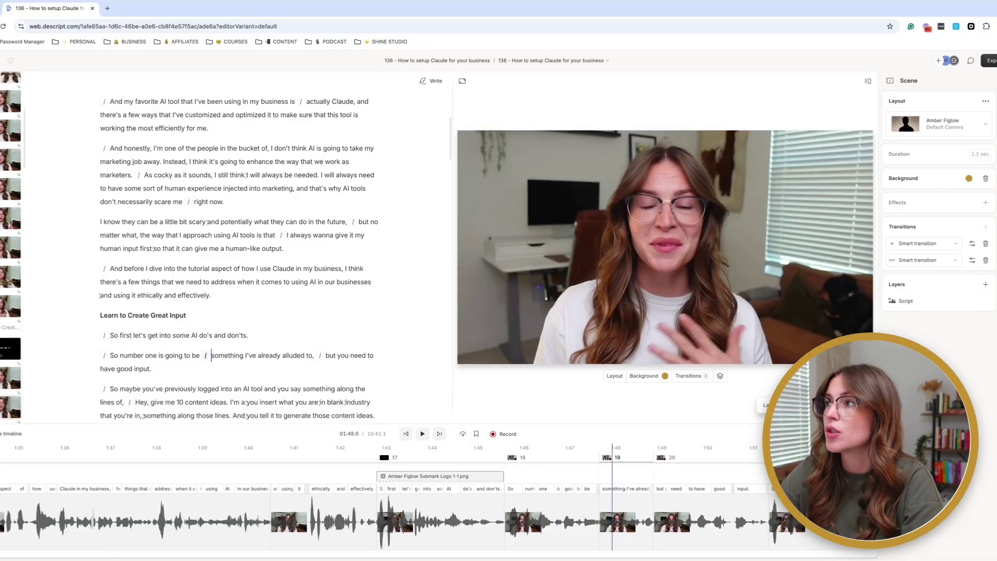
left_click(692, 456)
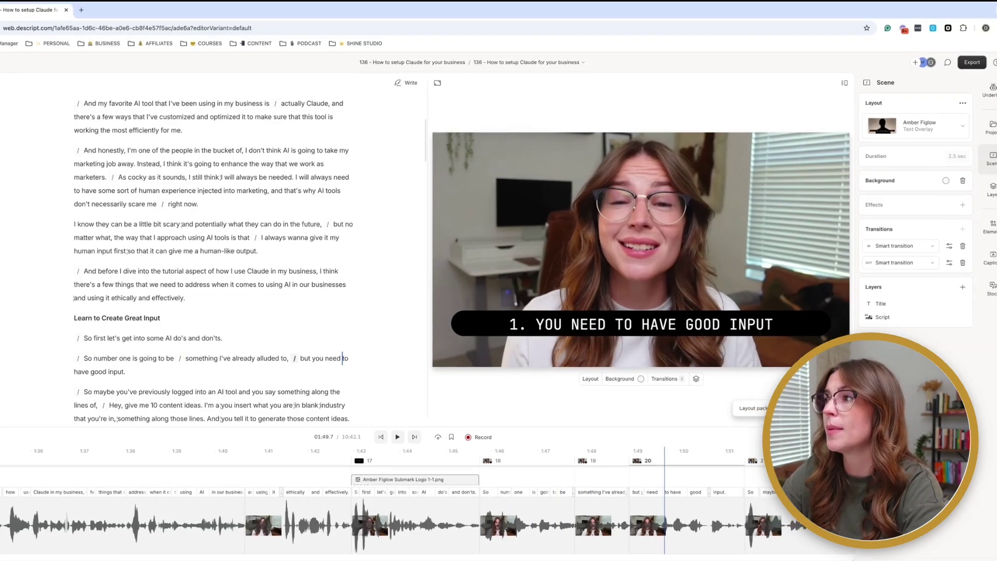
Step: Generate a YouTube description for the video with Underlord, using the custom instruction "write in first person"
left_click(992, 89)
scroll(893, 371, "down", 3)
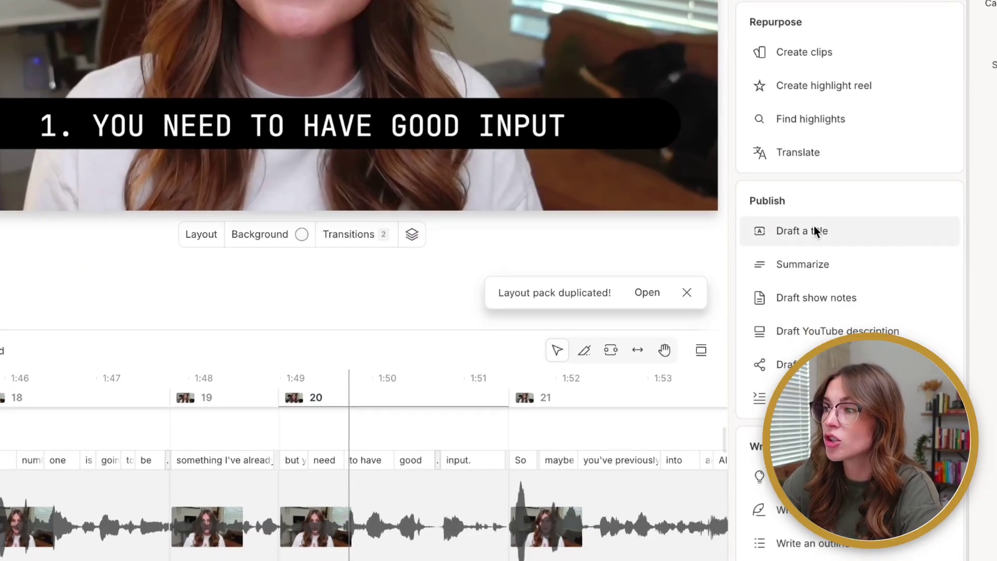
mouse_move(817, 245)
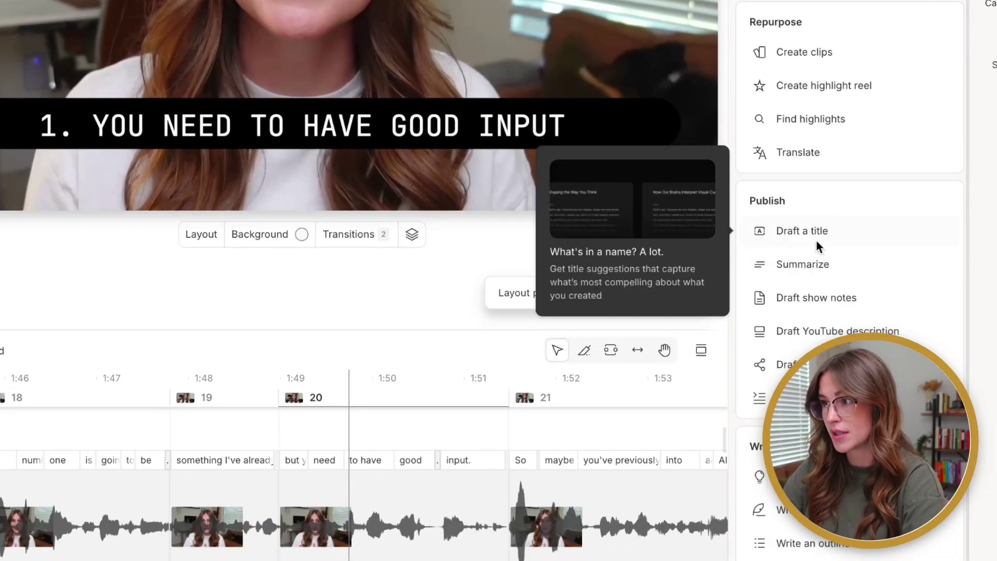
mouse_move(820, 266)
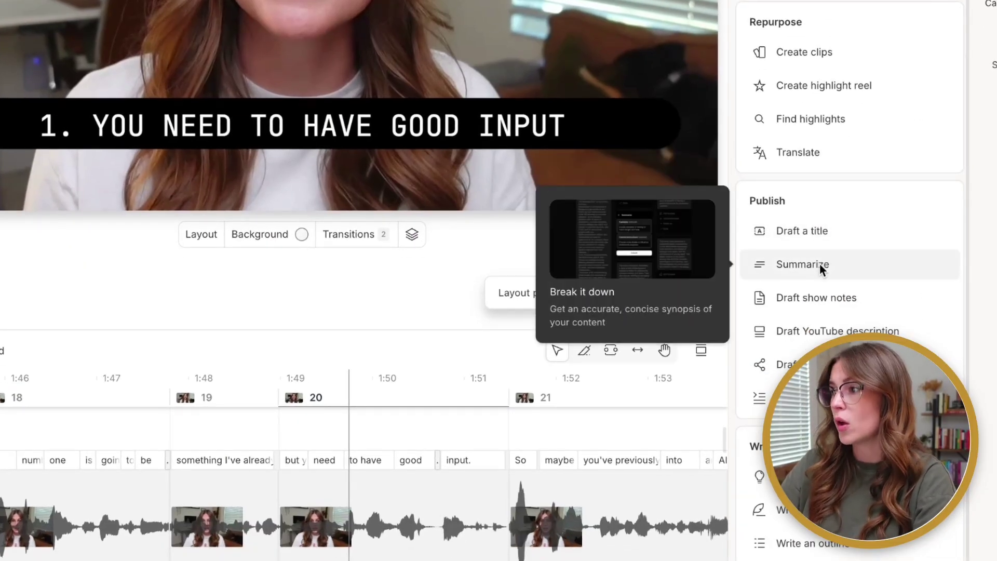
mouse_move(835, 304)
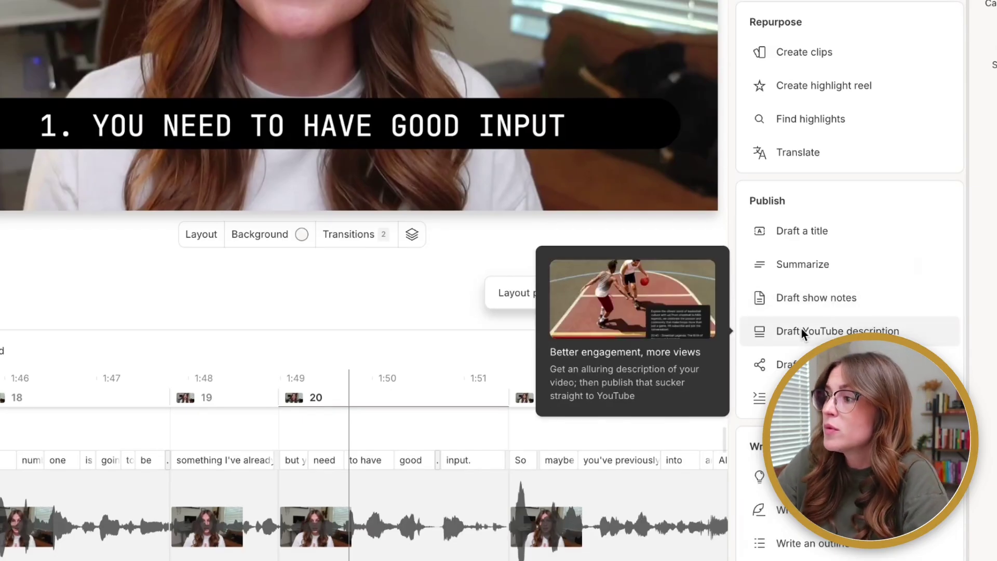
left_click(802, 331)
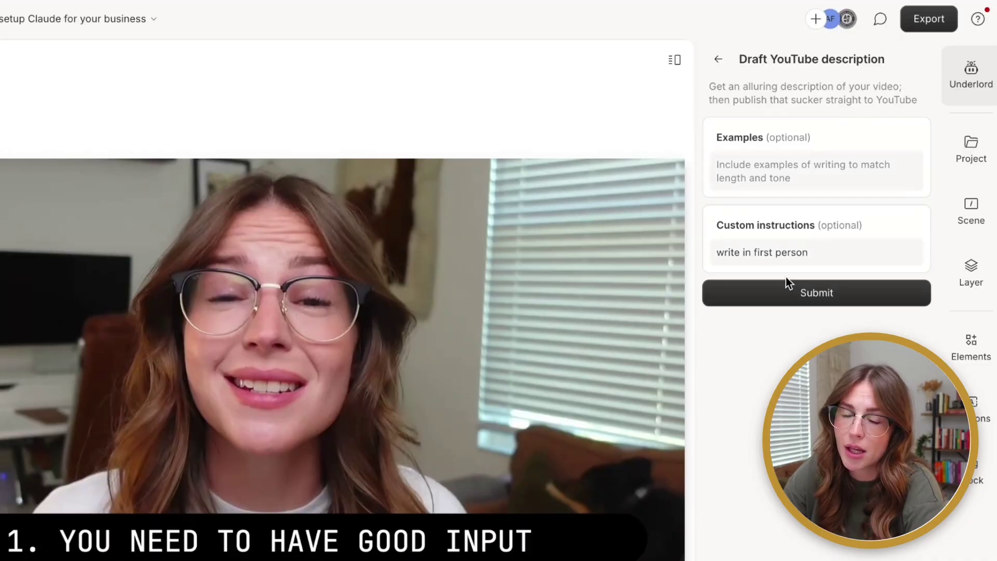
left_click(823, 292)
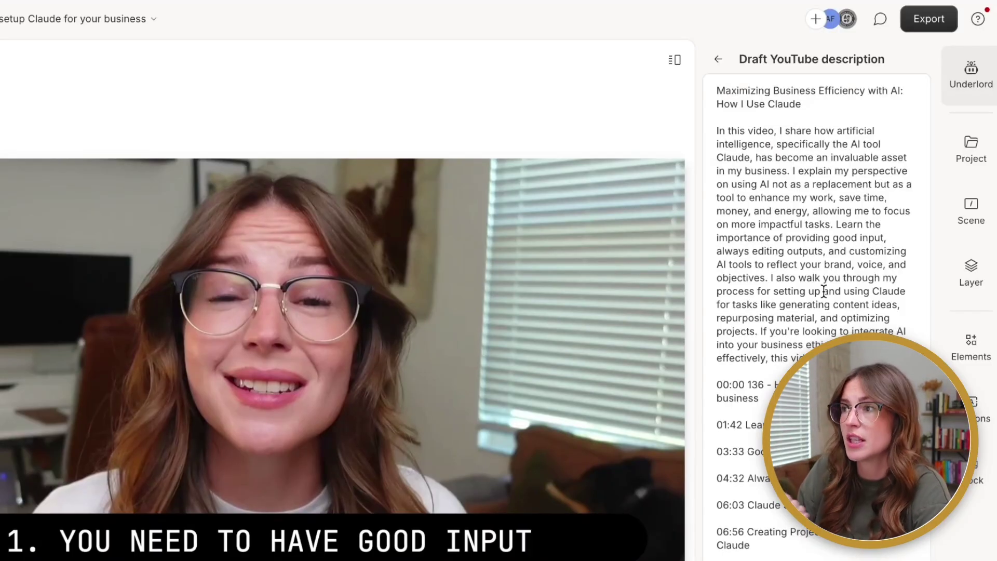
Step: Read through the drafted YouTube description and its chapter timestamps, and return to the list of Underlord tools
triple_click(824, 291)
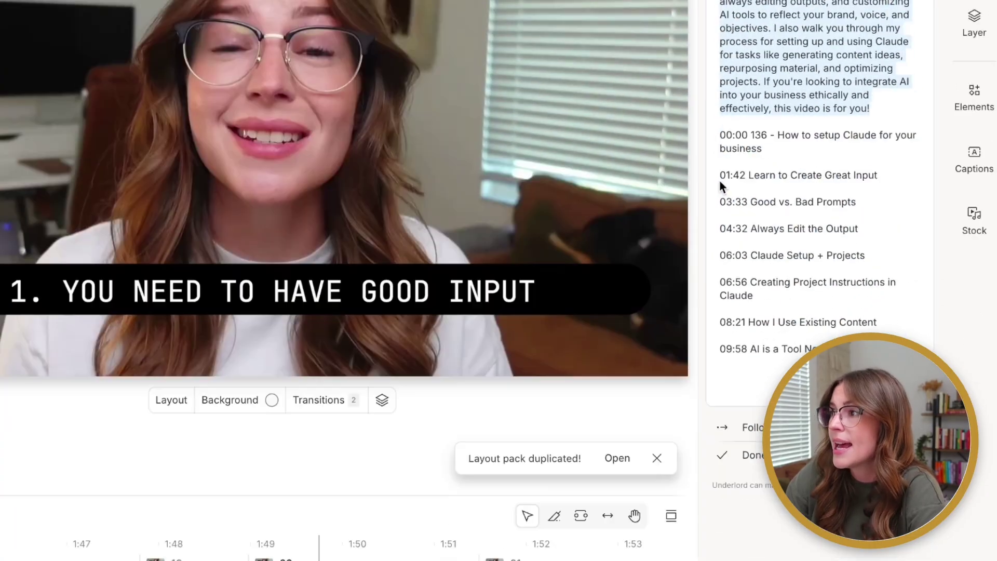
left_click_drag(721, 113, 906, 290)
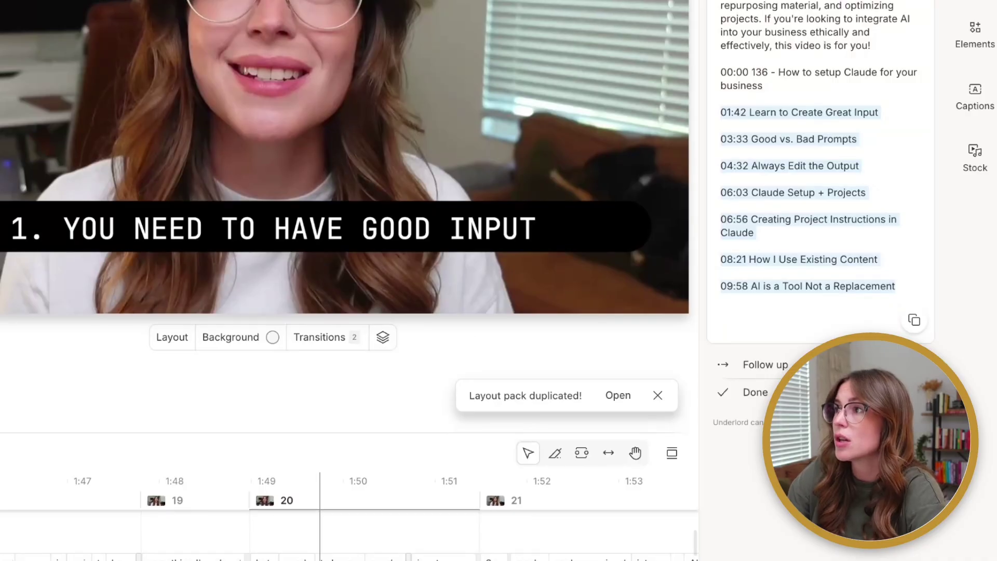
key("Escape")
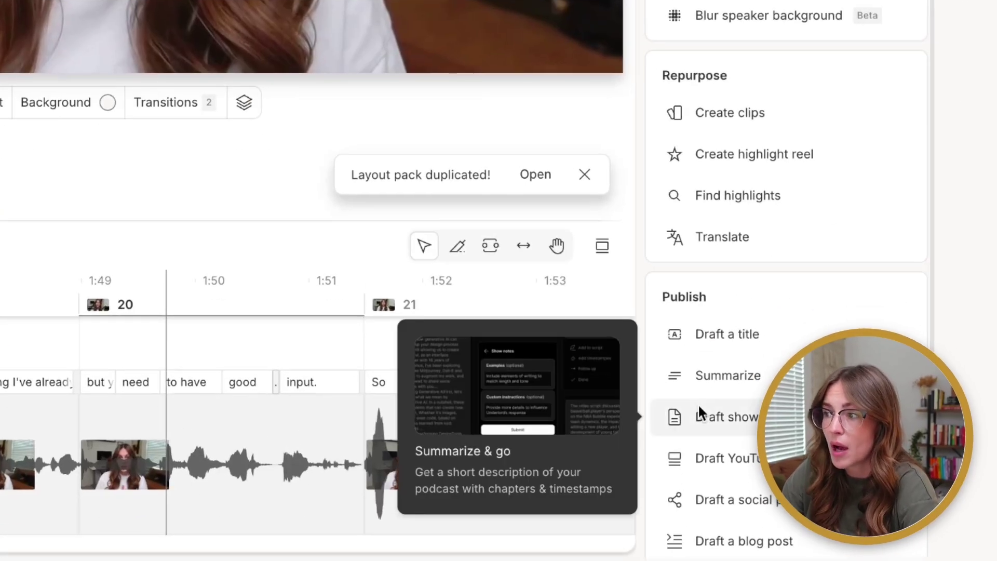
scroll(698, 410, "down", 3)
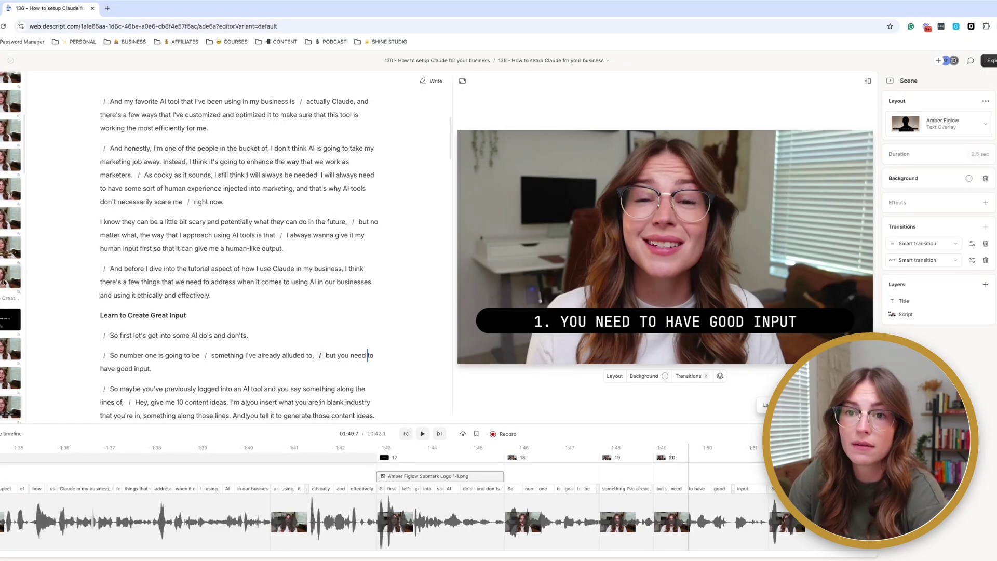
Step: Go to the "Bad Promts vs Good Prompts" List Overlay scene, hide its Script layer and show it again
left_click(3, 282)
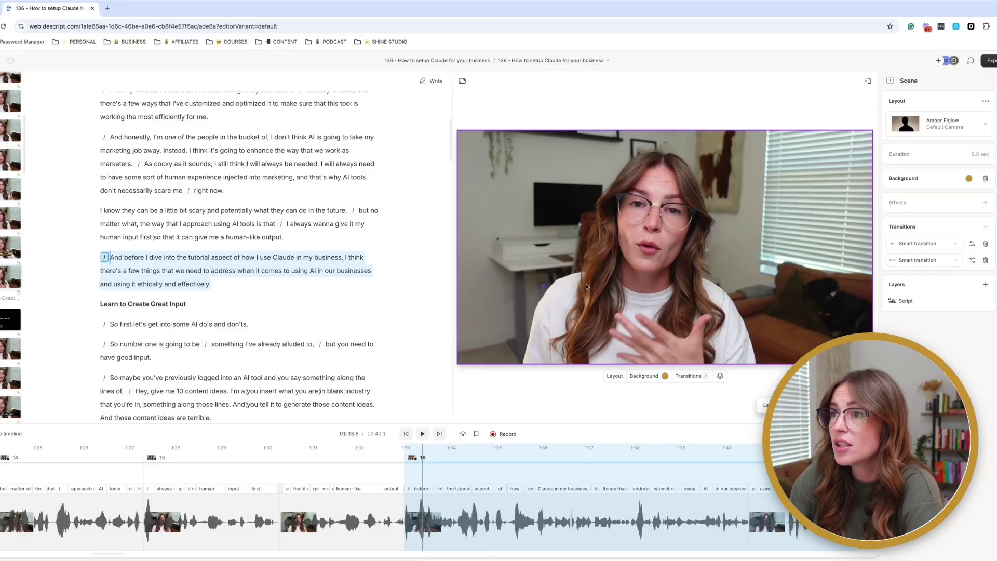
scroll(11, 333, "down", 4)
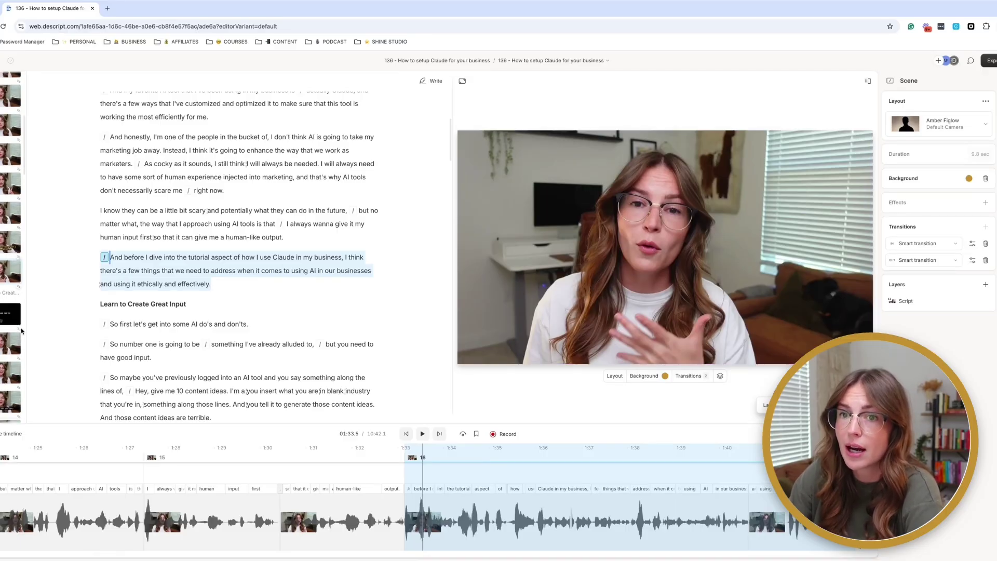
scroll(10, 332, "down", 5)
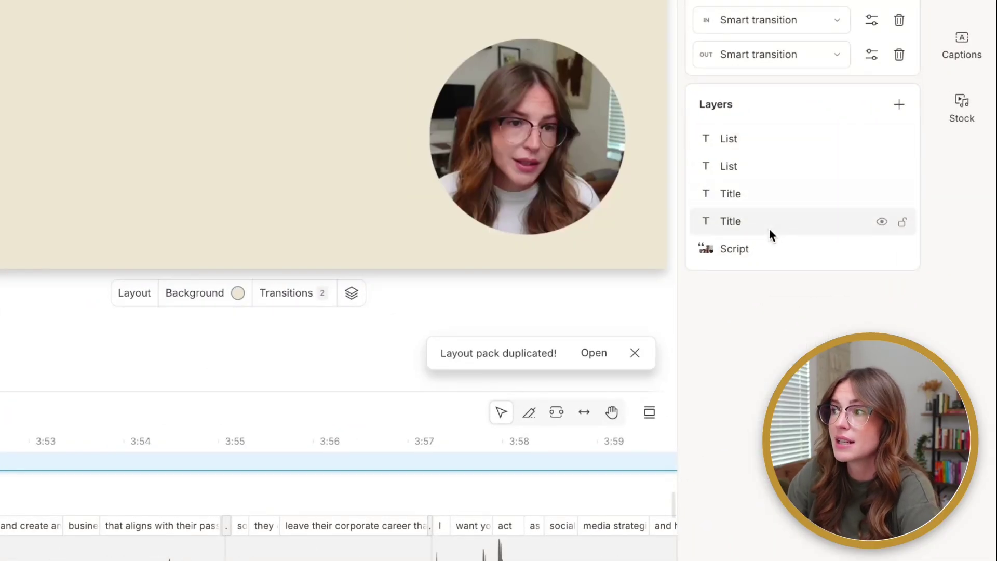
left_click(880, 249)
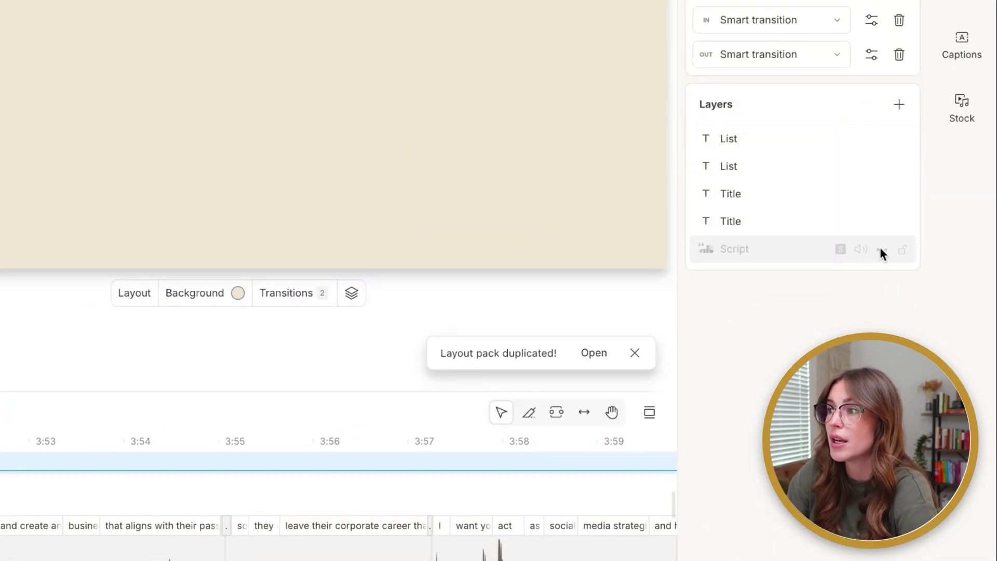
left_click(881, 249)
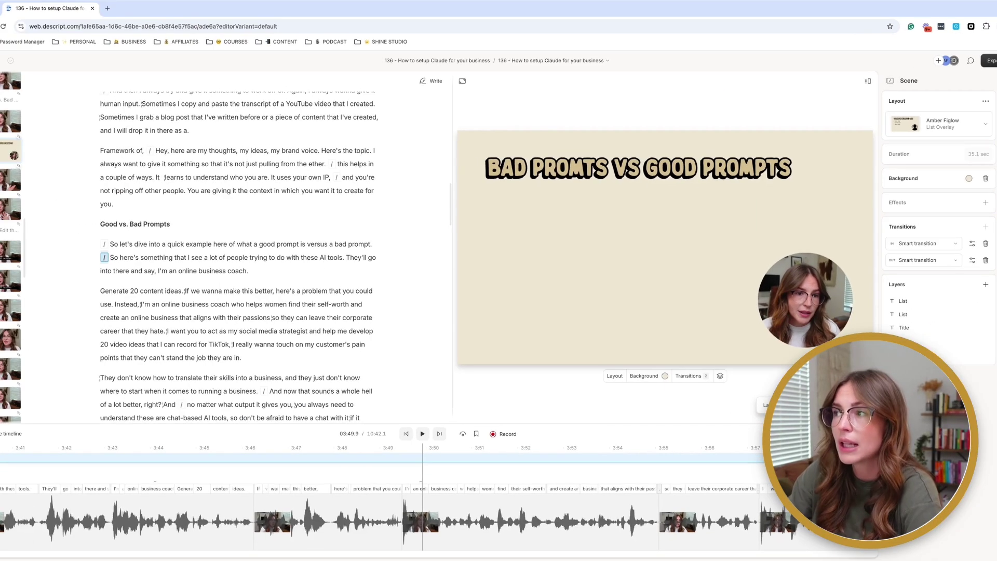
Step: Select the Script layer of the talking-head scene, try enlarging it to about 2008 × 1130, and undo the resize
left_click(904, 340)
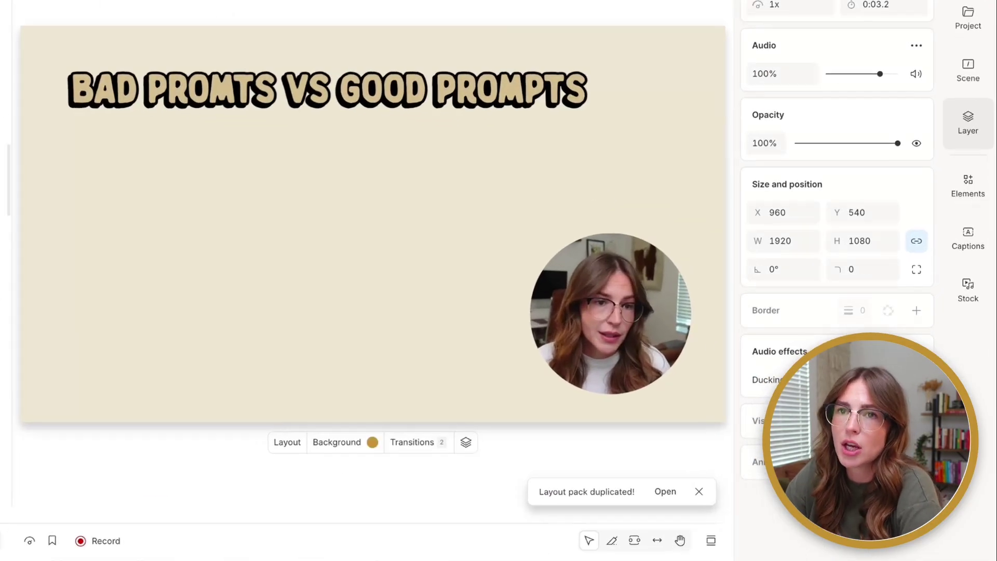
left_click(476, 200)
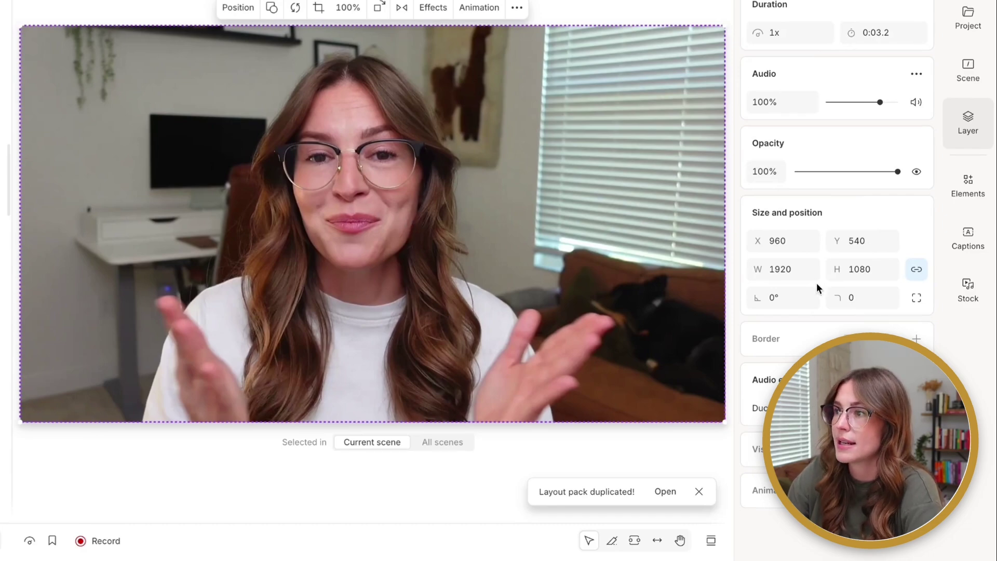
left_click_drag(796, 276, 913, 269)
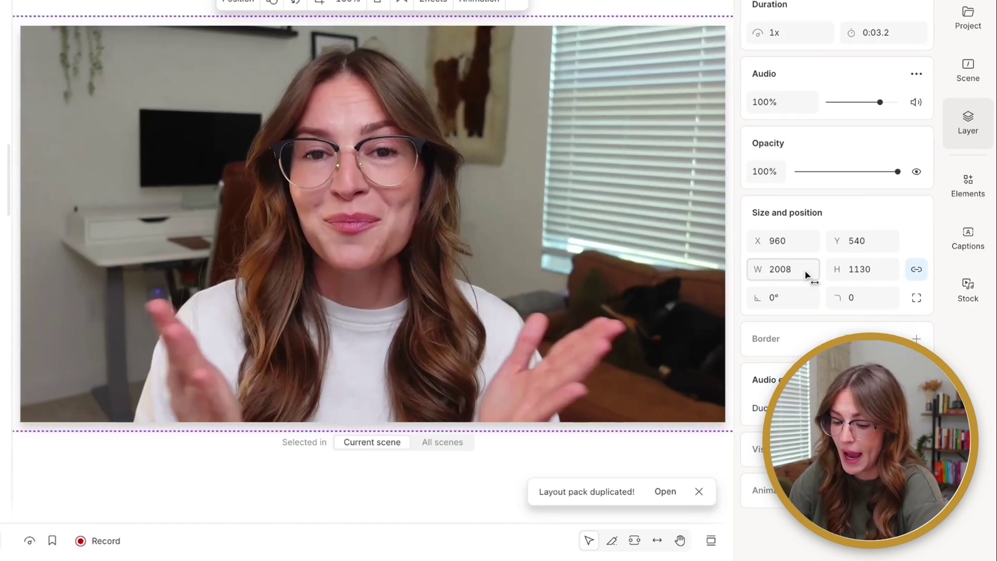
key("ctrl+z")
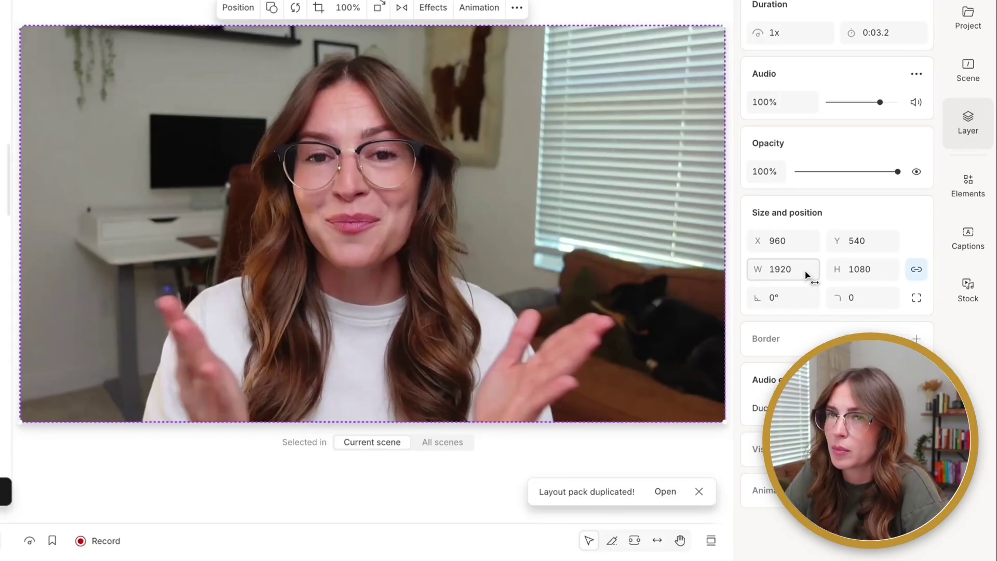
Step: Try shrinking the Script layer to about 1902 × 1070 and enlarging it from its corner to about 2041 × 1148, undoing both changes
left_click_drag(859, 172, 923, 169)
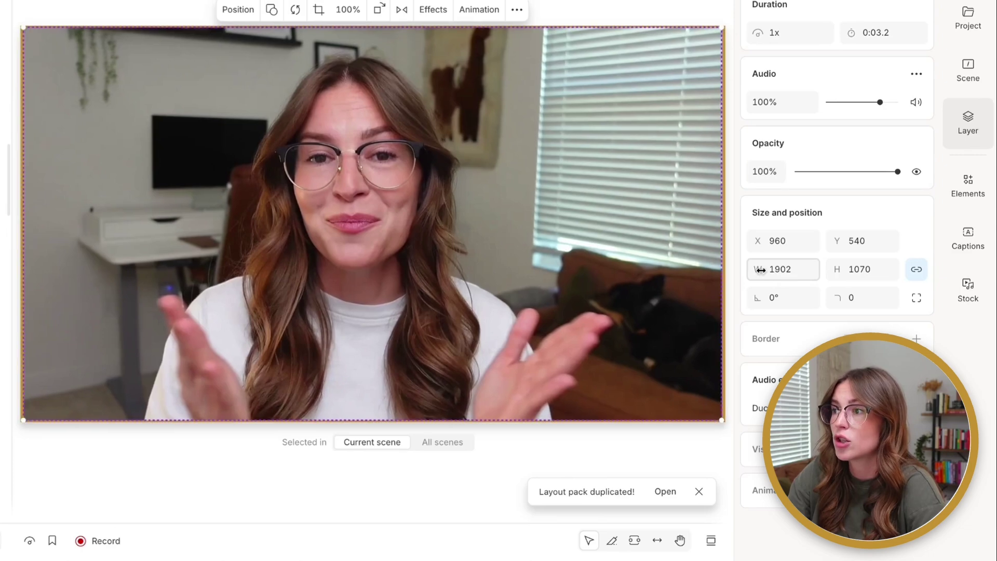
double_click(32, 39)
left_click(388, 8)
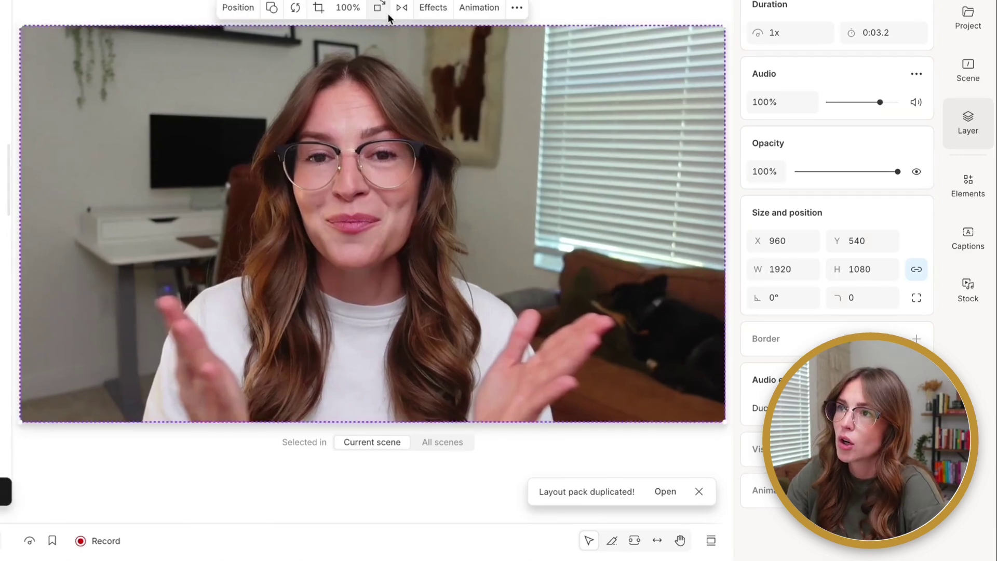
left_click_drag(21, 23, 0, 0)
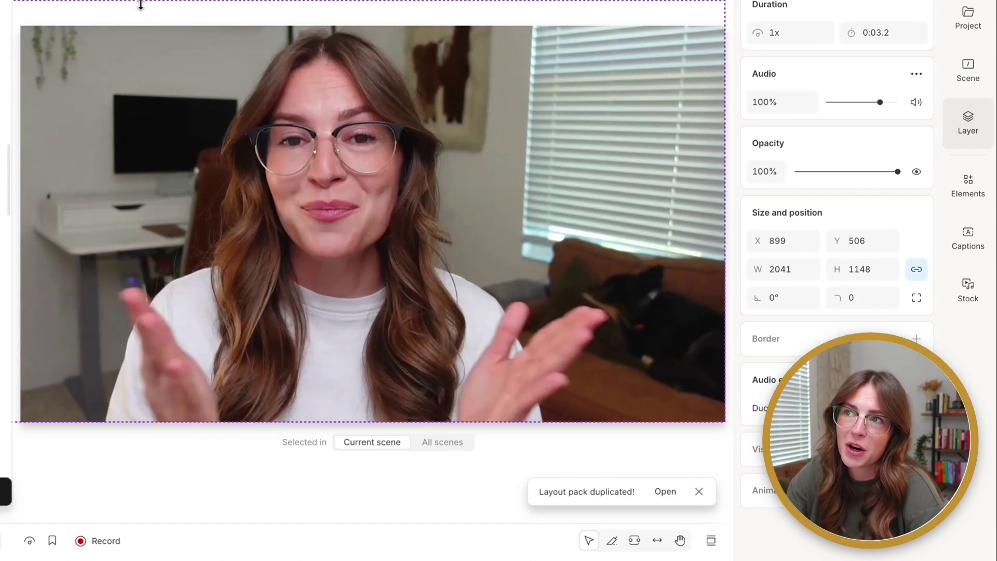
key("ctrl+z")
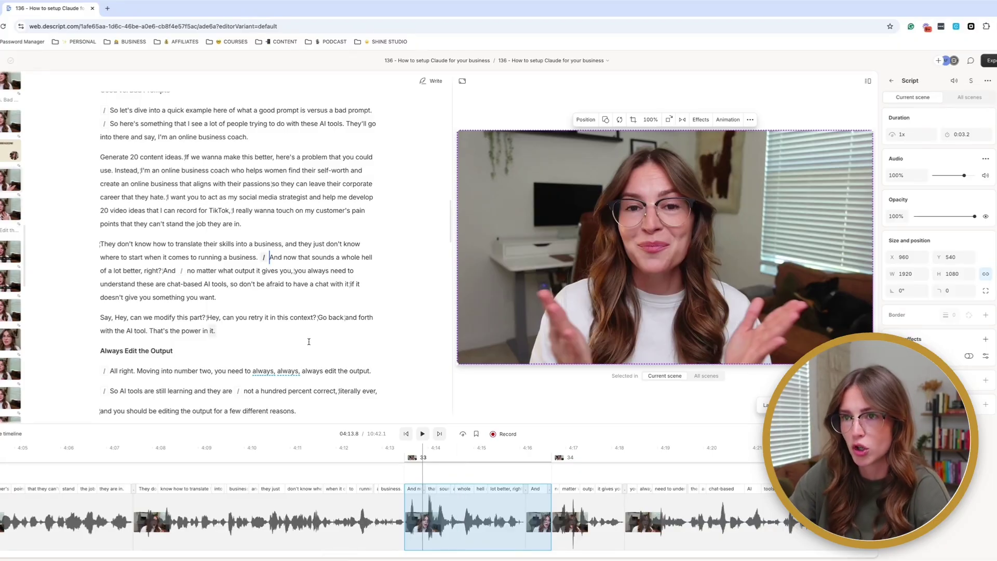
Step: Try adding a scene break in the script after "That's the power in it." and undo it
scroll(301, 311, "down", 1)
left_click(300, 325)
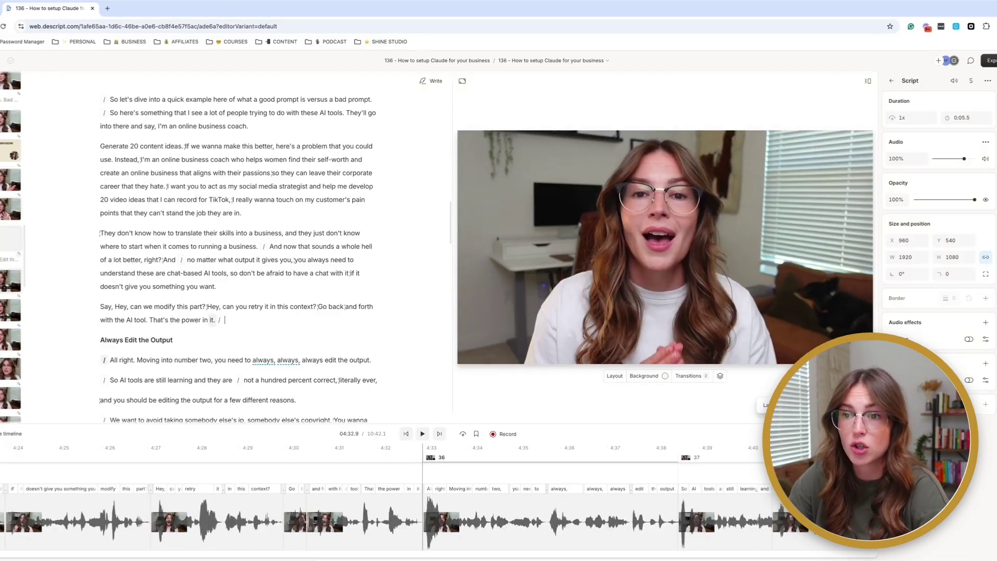
key("/")
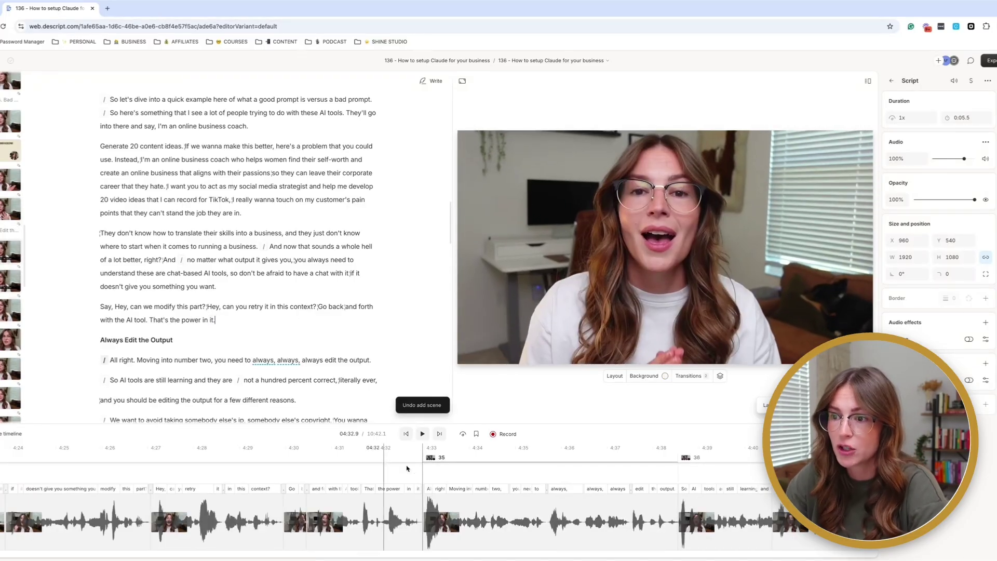
Step: Place the playhead within "Moving into number two" in scene 35 and look over the whole timeline at different zoom levels
left_click(438, 511)
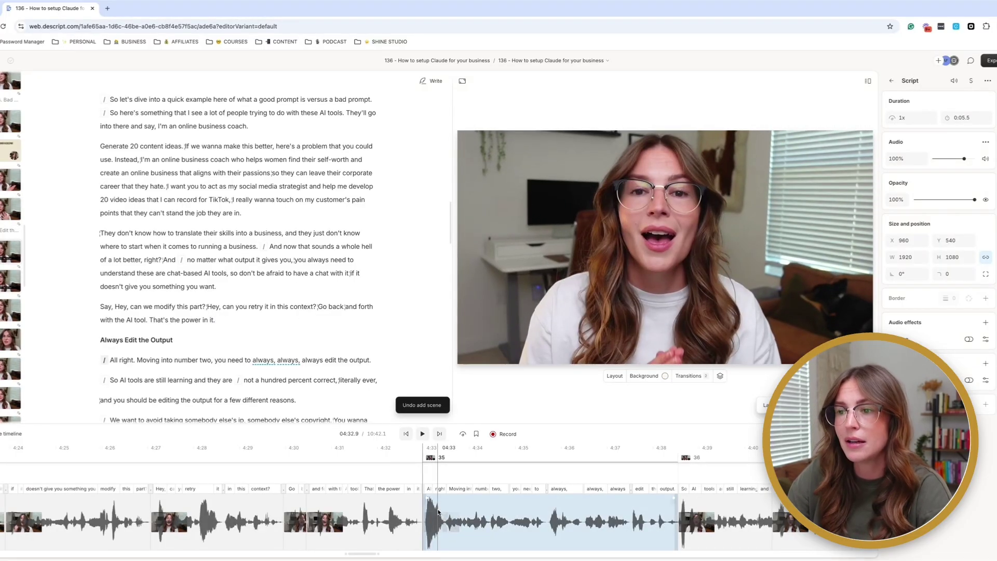
left_click(474, 477)
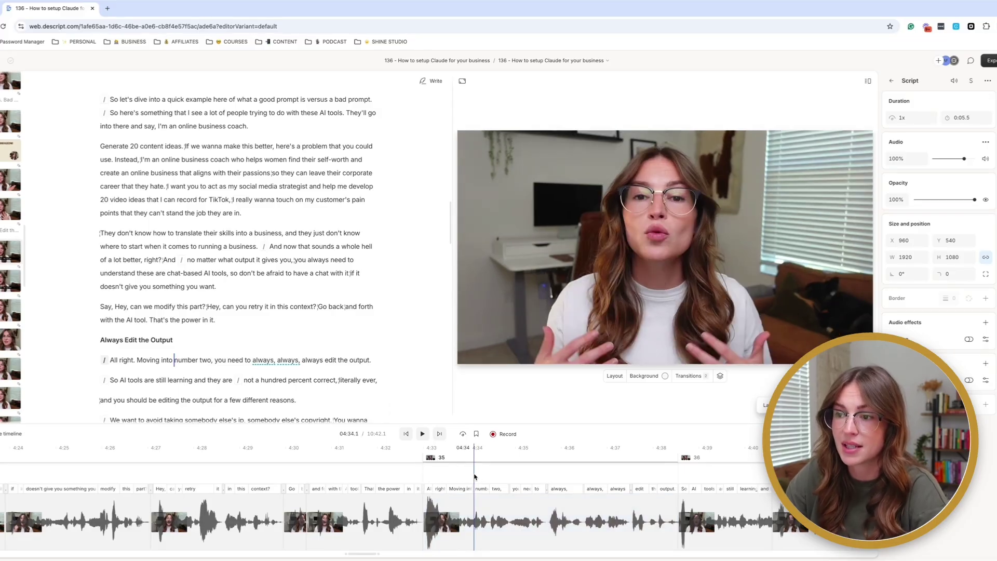
left_click(376, 521)
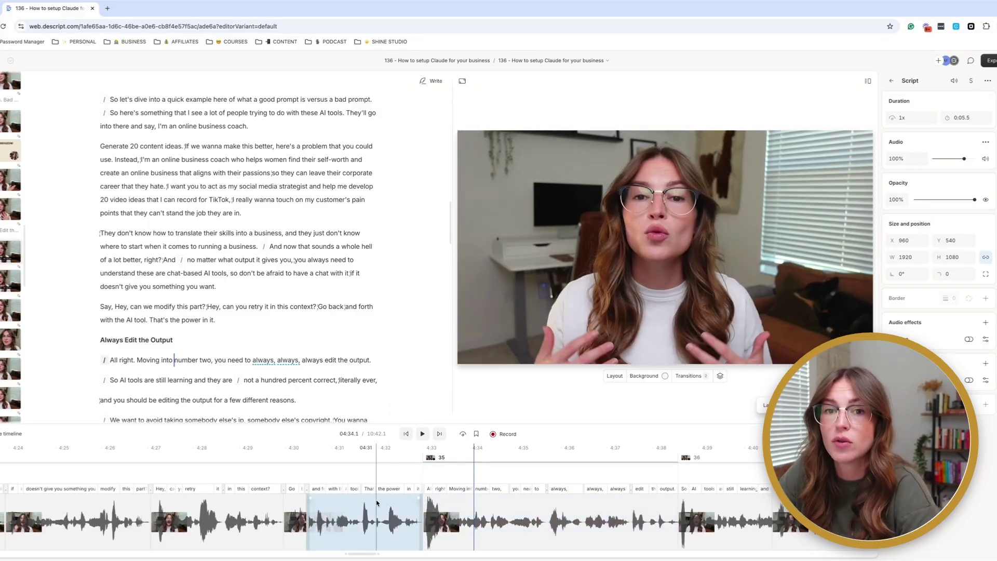
scroll(376, 503, "down", 6)
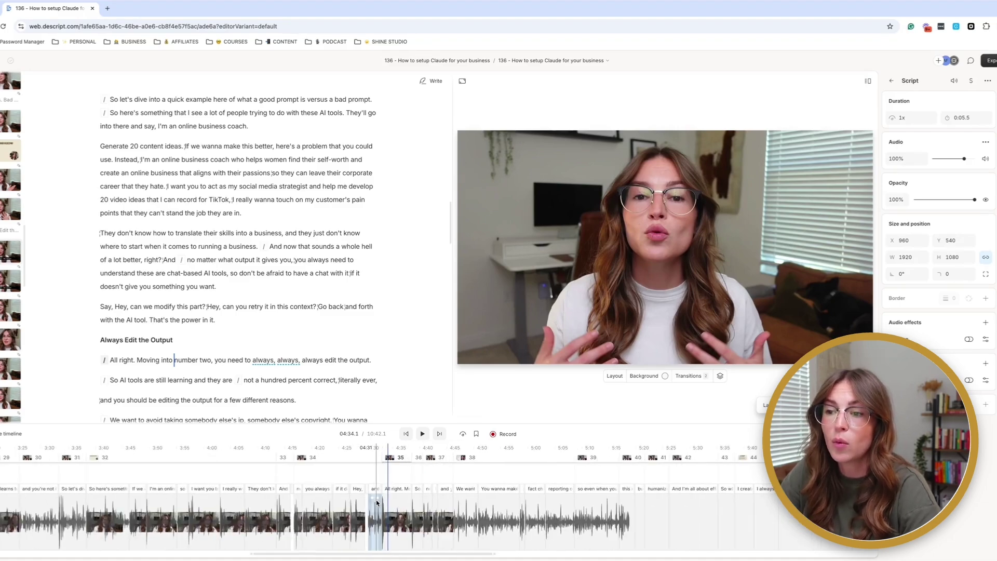
scroll(376, 503, "down", 5)
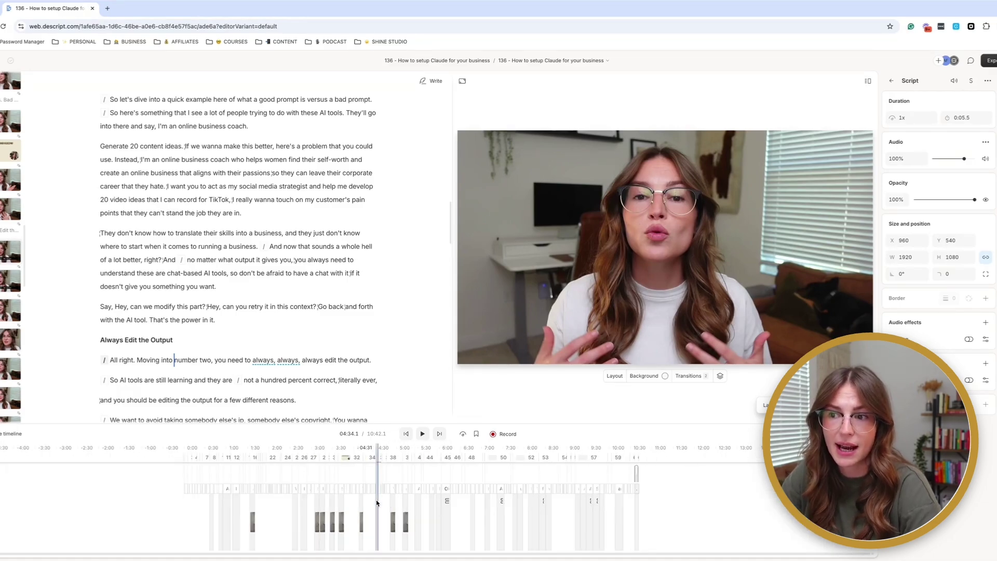
scroll(452, 518, "up", 10)
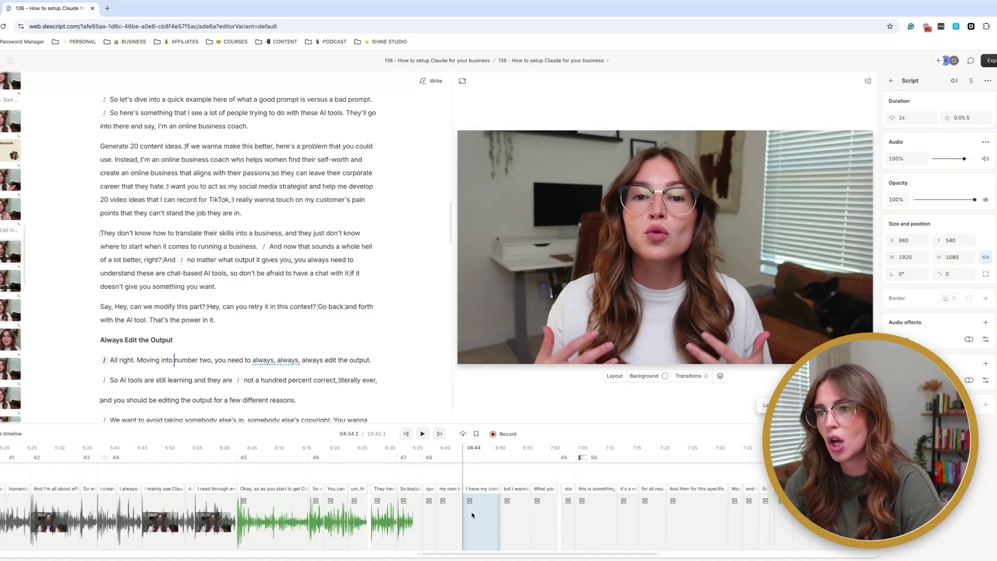
scroll(471, 515, "down", 5)
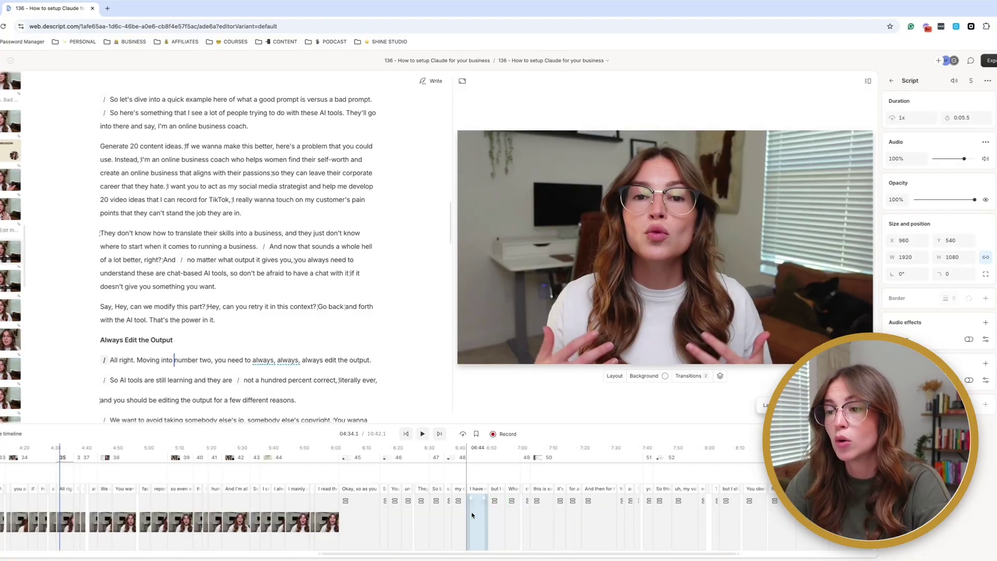
scroll(472, 515, "left", 4)
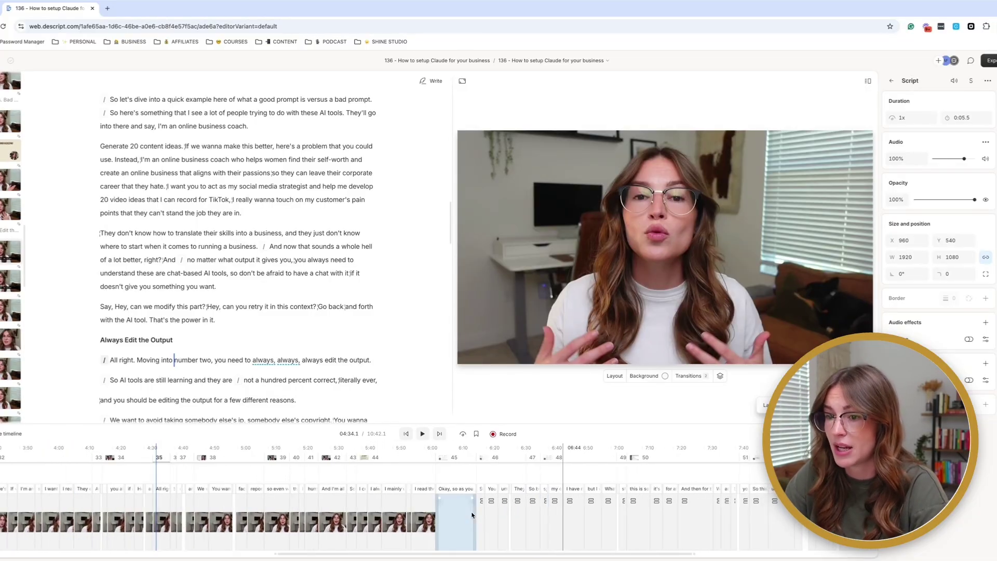
scroll(471, 515, "left", 3)
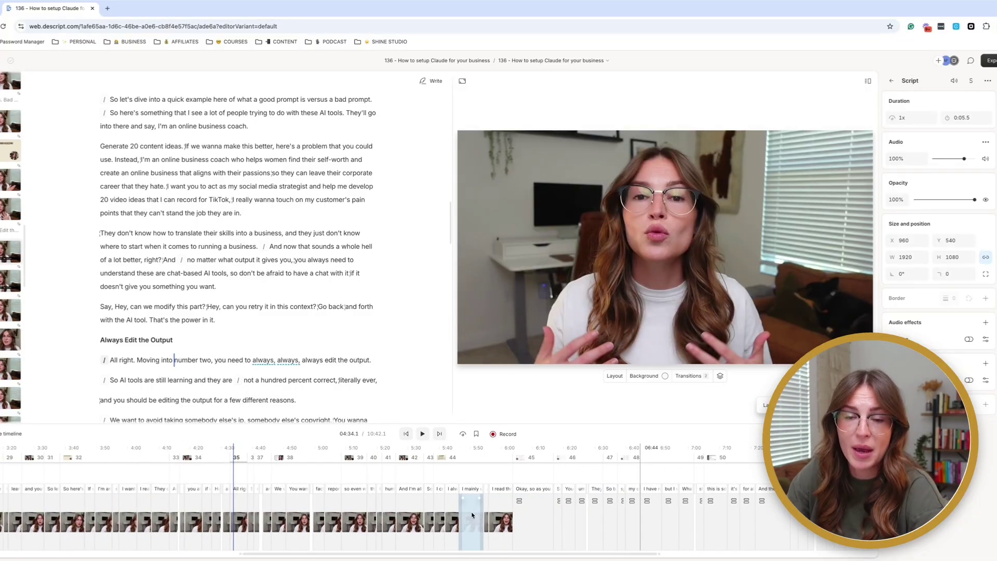
Step: View the "My AI Process" scene, go to the first scene of "Claude Setup + Projects" and activate the Slip tool
left_click(503, 471)
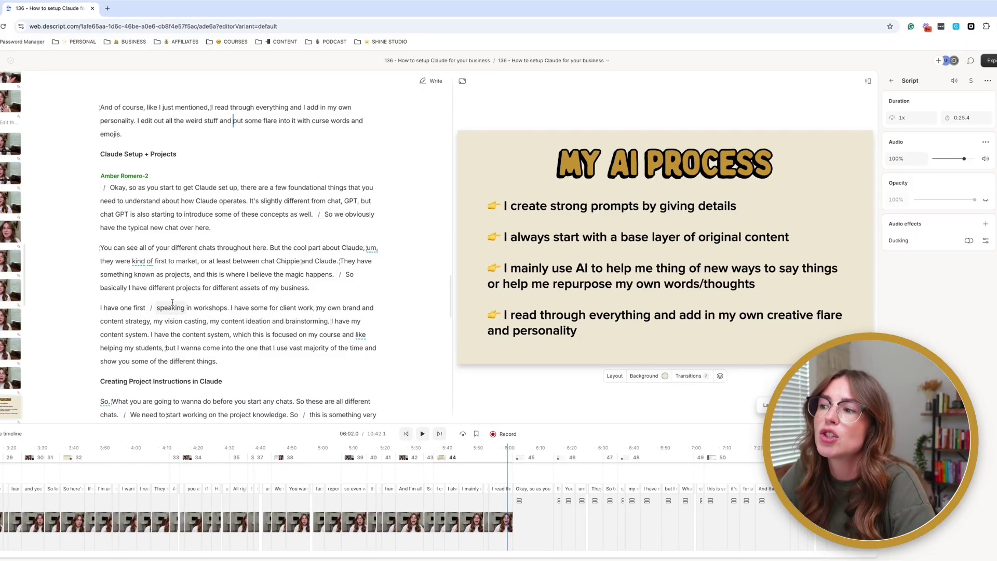
left_click(177, 199)
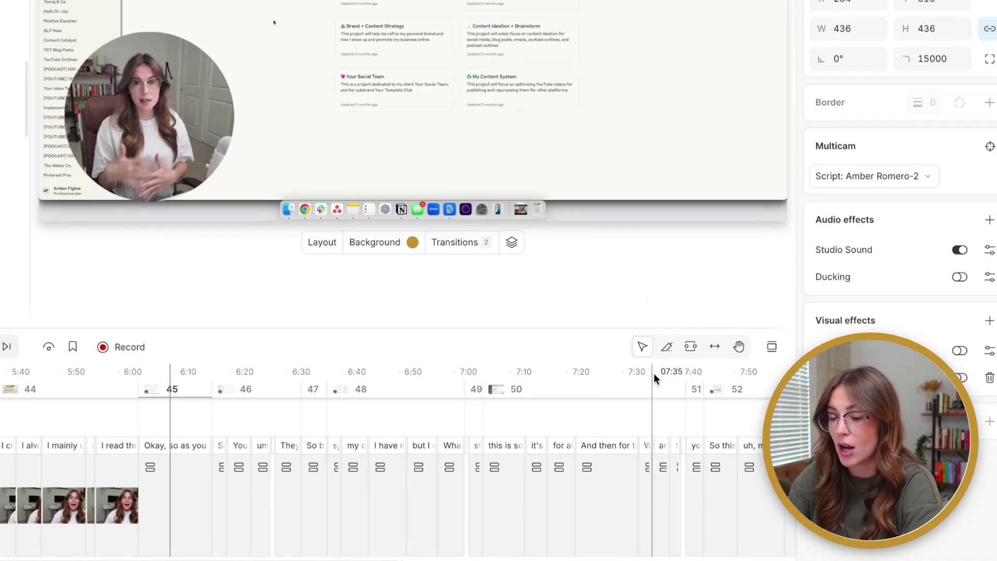
left_click(710, 346)
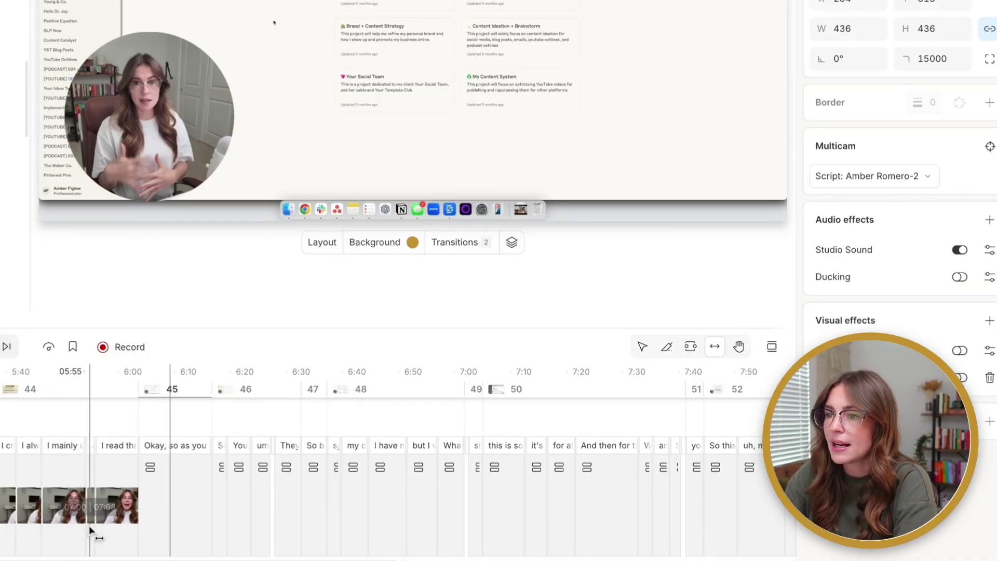